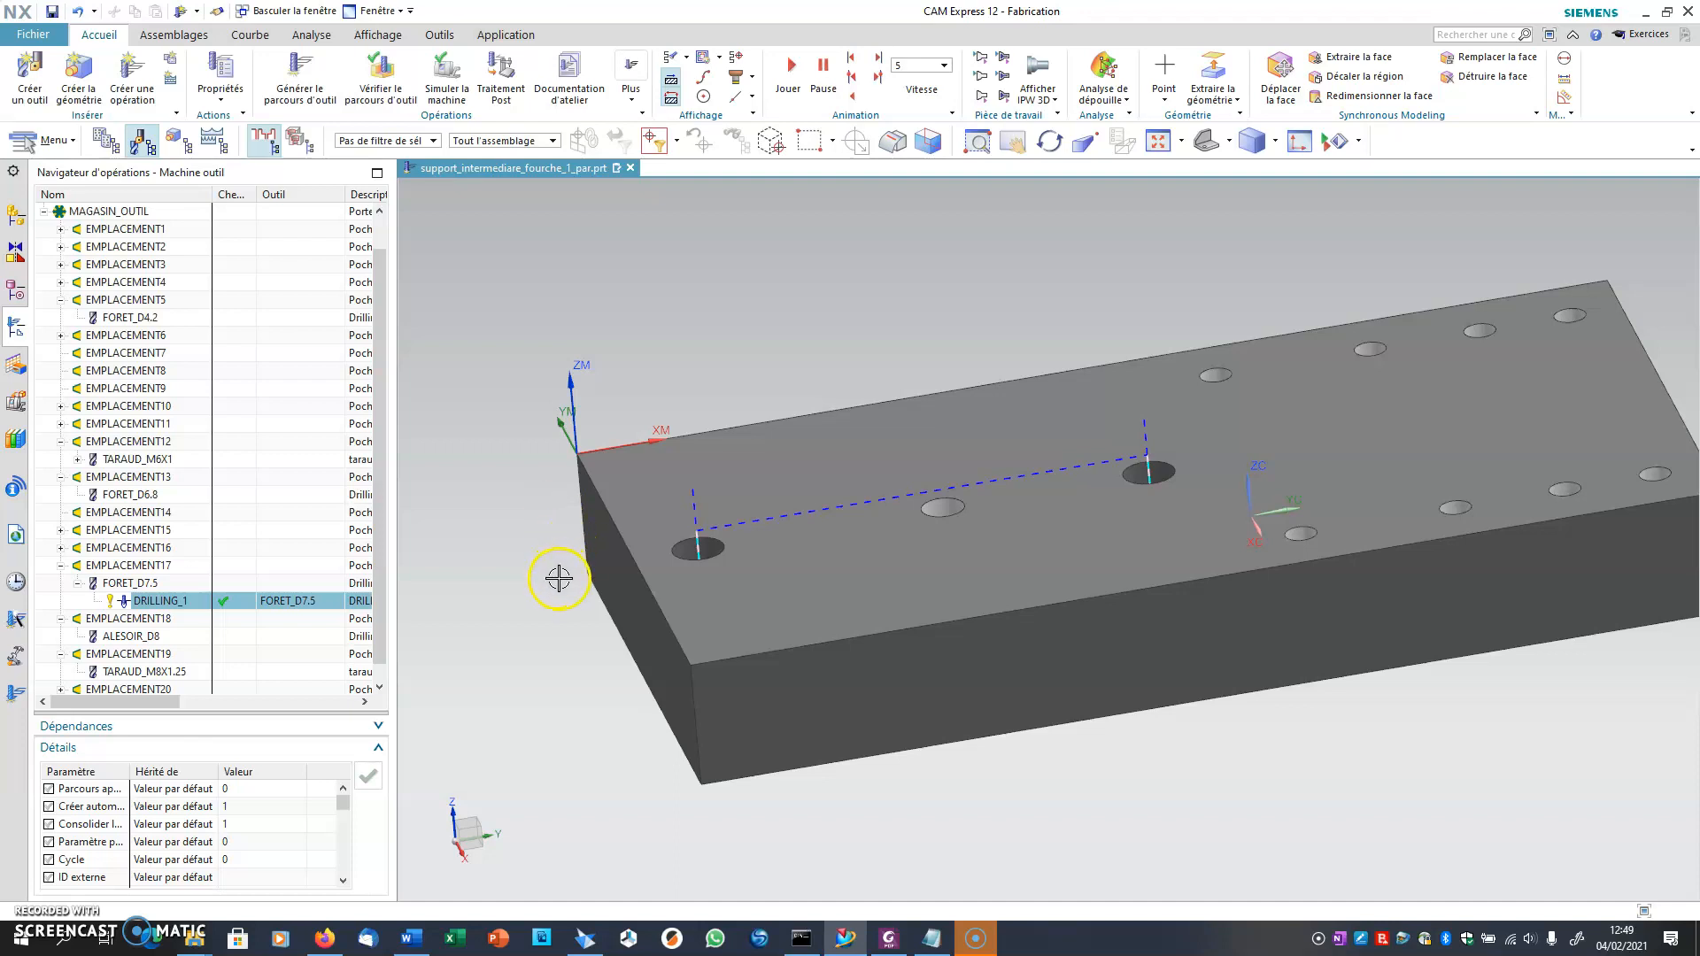
# - Inspect where the DRILLING_1 toolpath exits the plate's underside, then reopen the operation's hole geometry and accept it
pyautogui.moveTo(562, 569); pyautogui.dragTo(540, 537, button='middle')
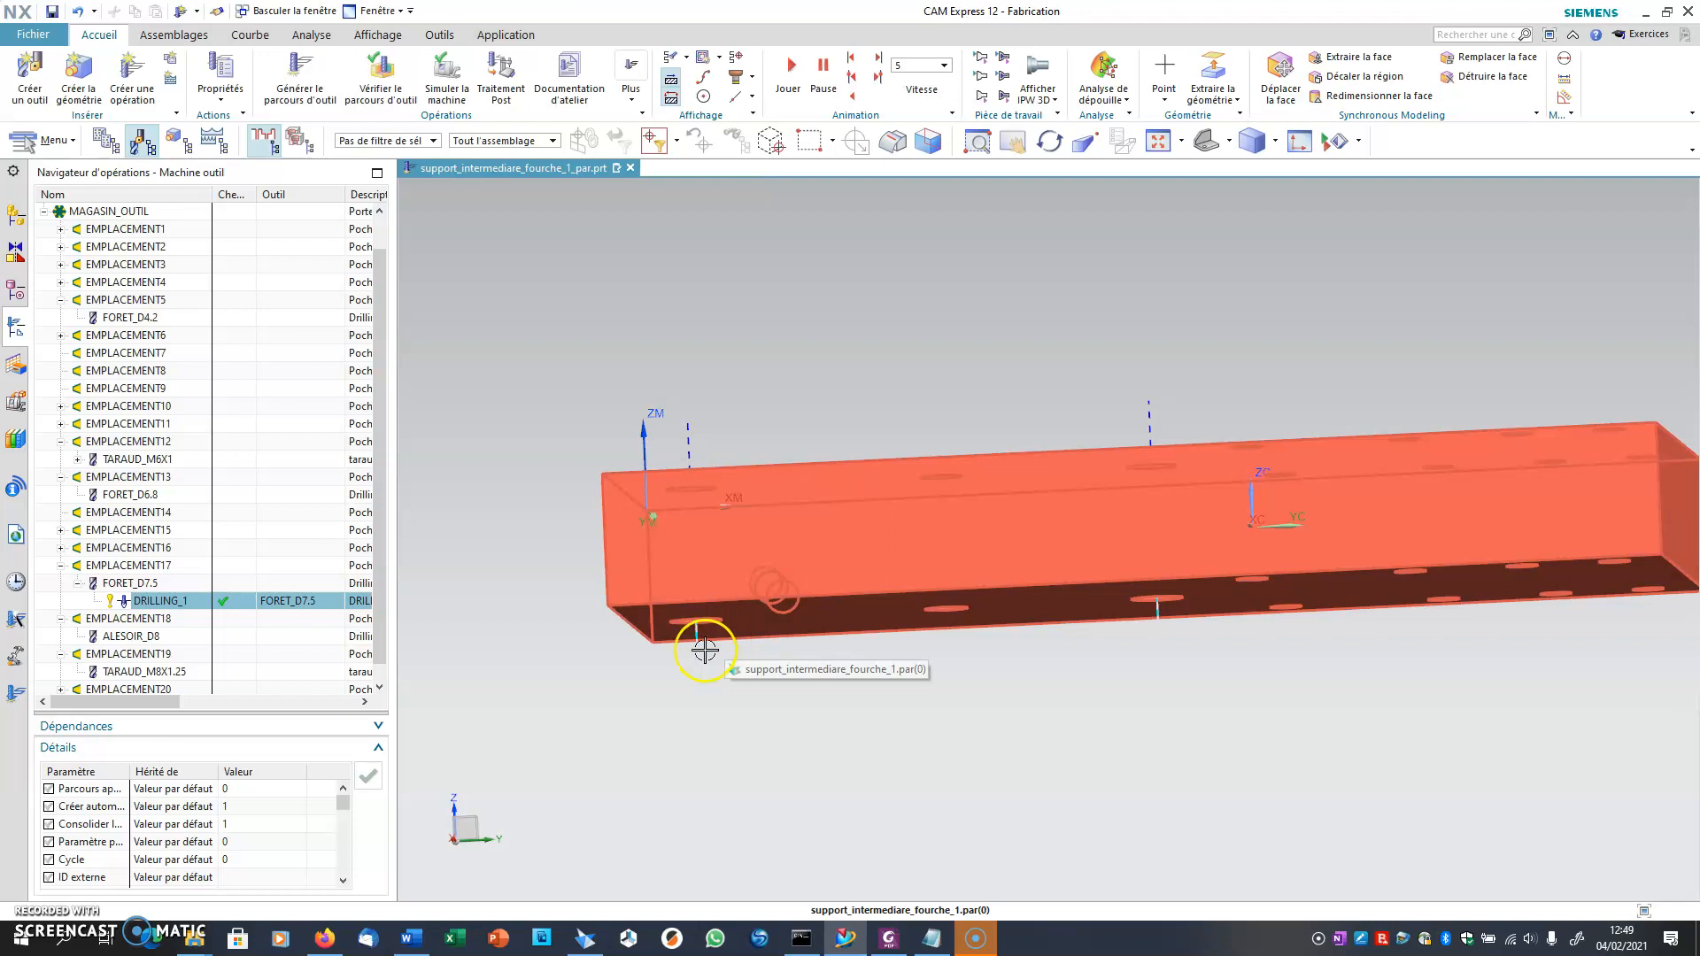
pyautogui.moveTo(681, 666); pyautogui.dragTo(697, 654, button='middle')
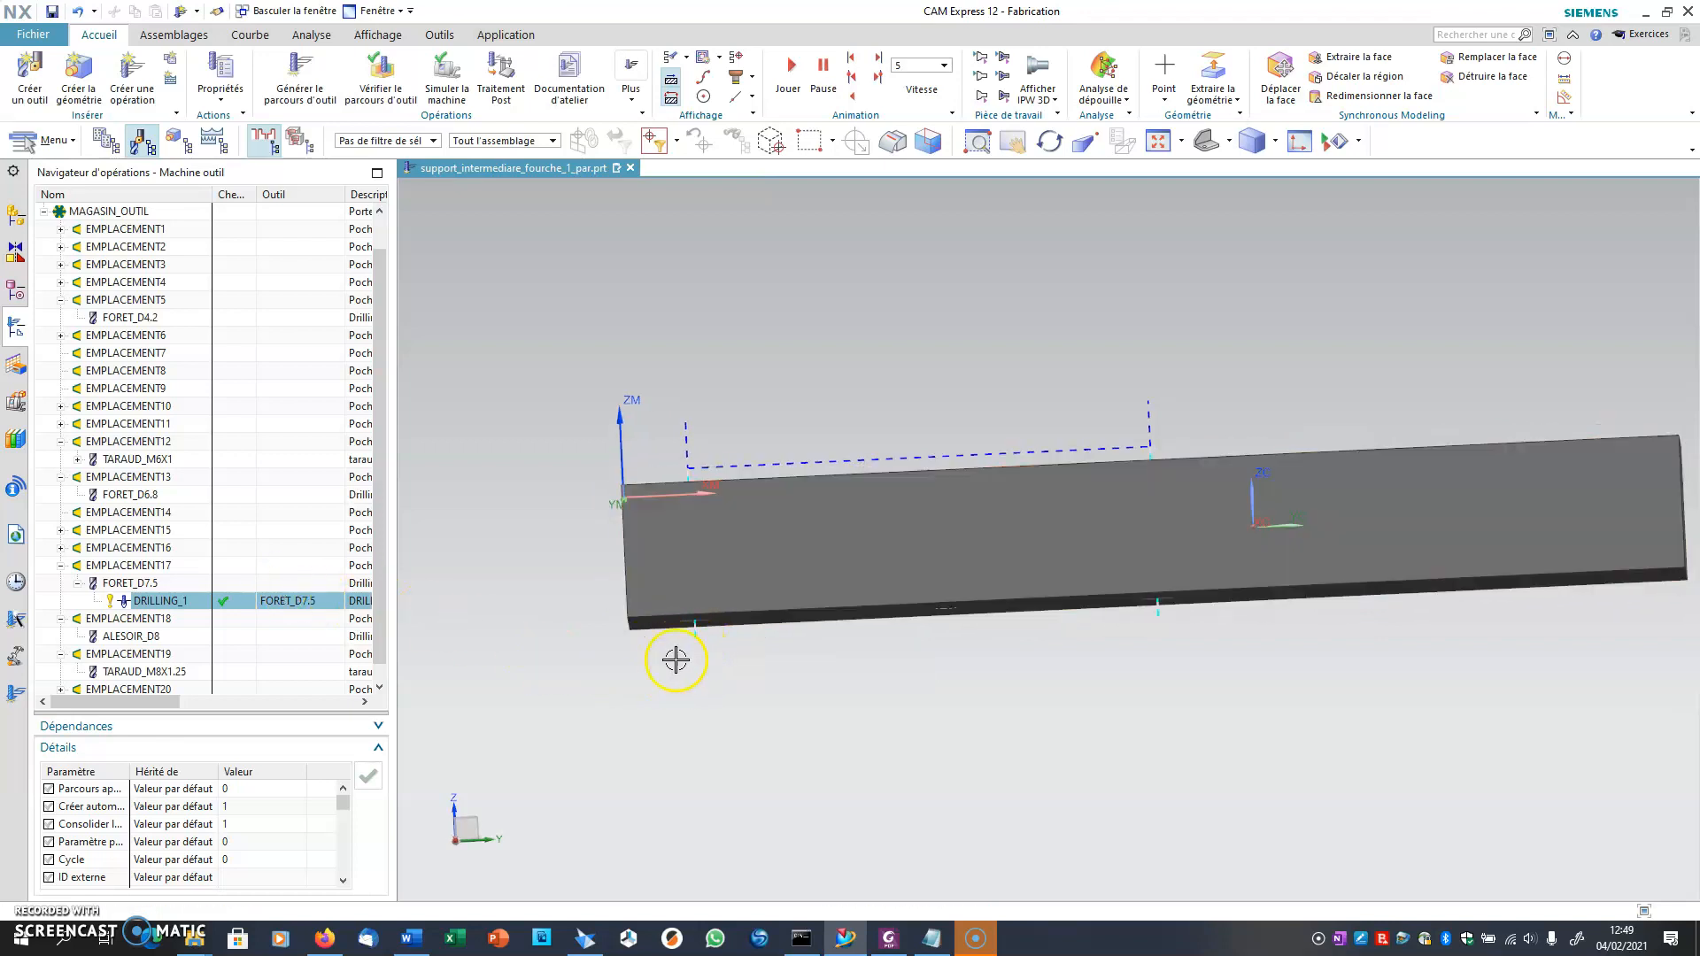
pyautogui.moveTo(691, 690); pyautogui.dragTo(743, 702, button='middle')
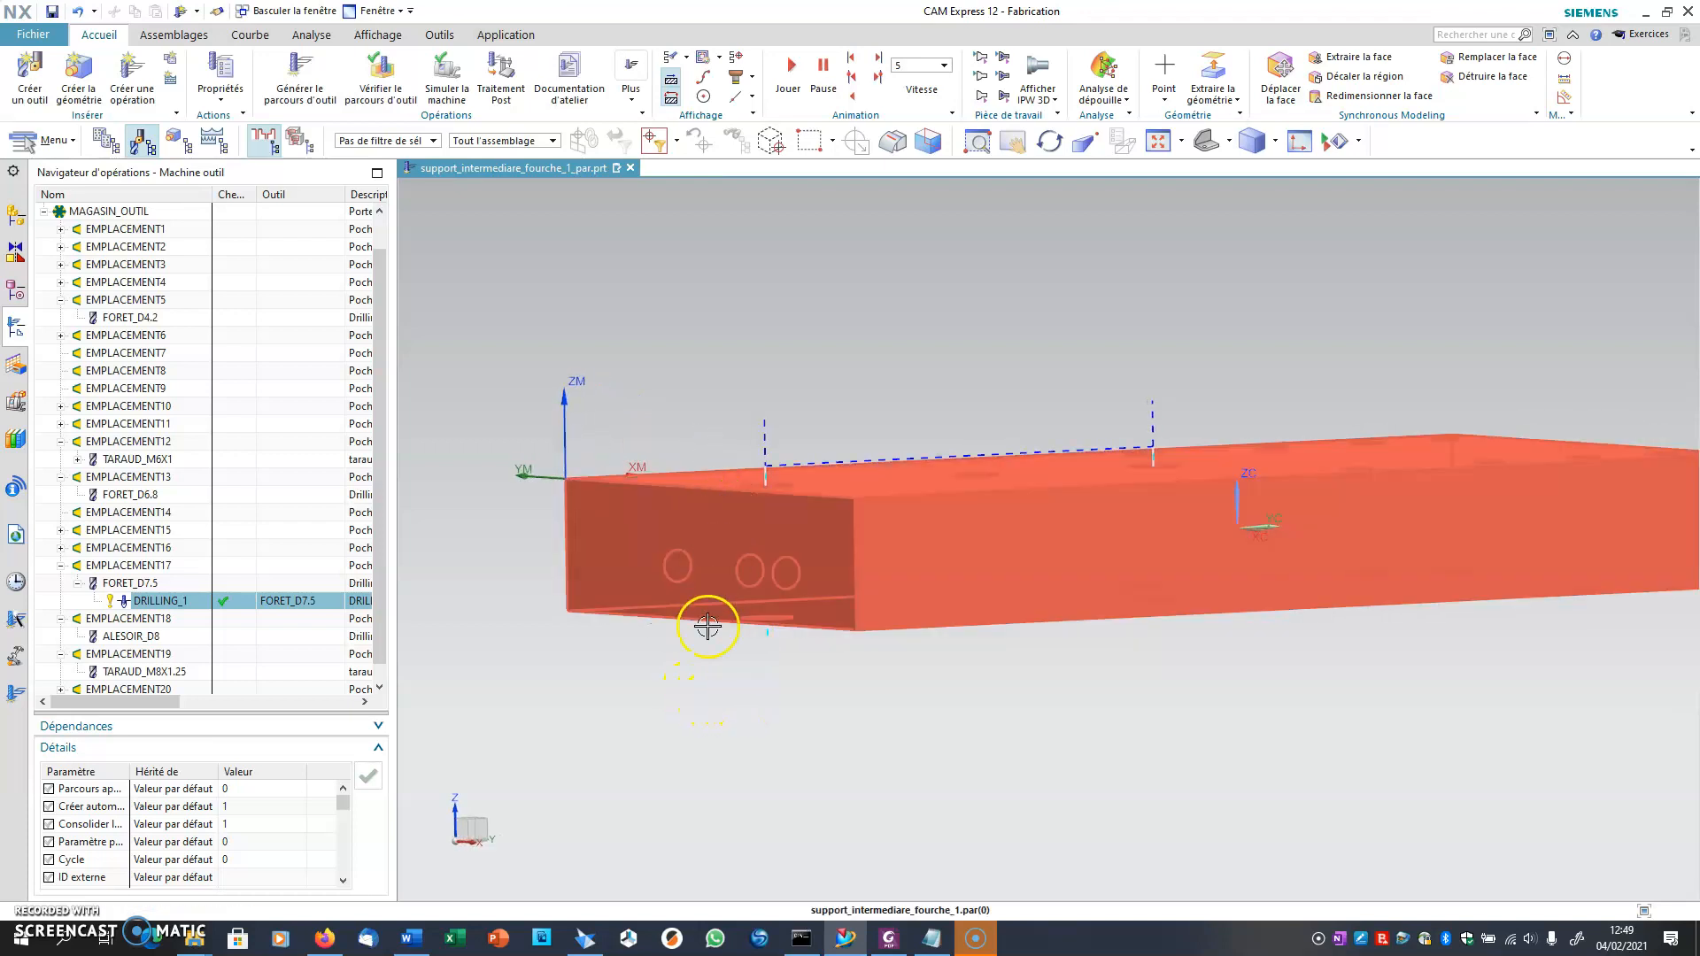
pyautogui.rightClick(174, 601)
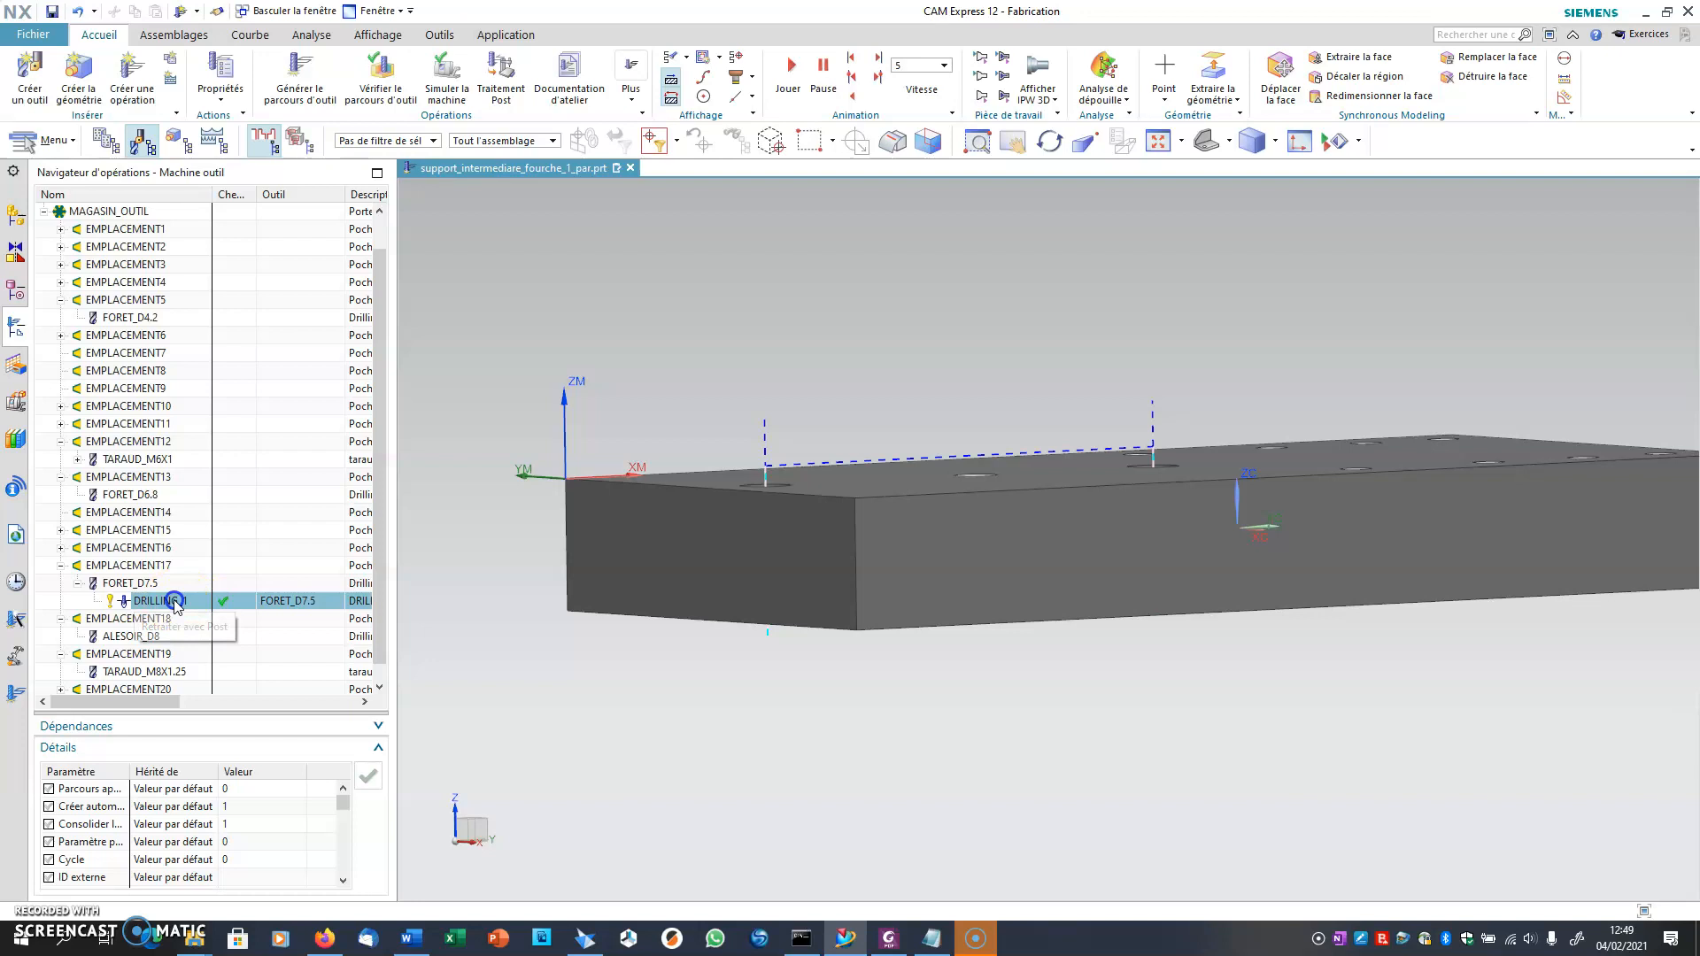
pyautogui.doubleClick(175, 601)
pyautogui.click(467, 271)
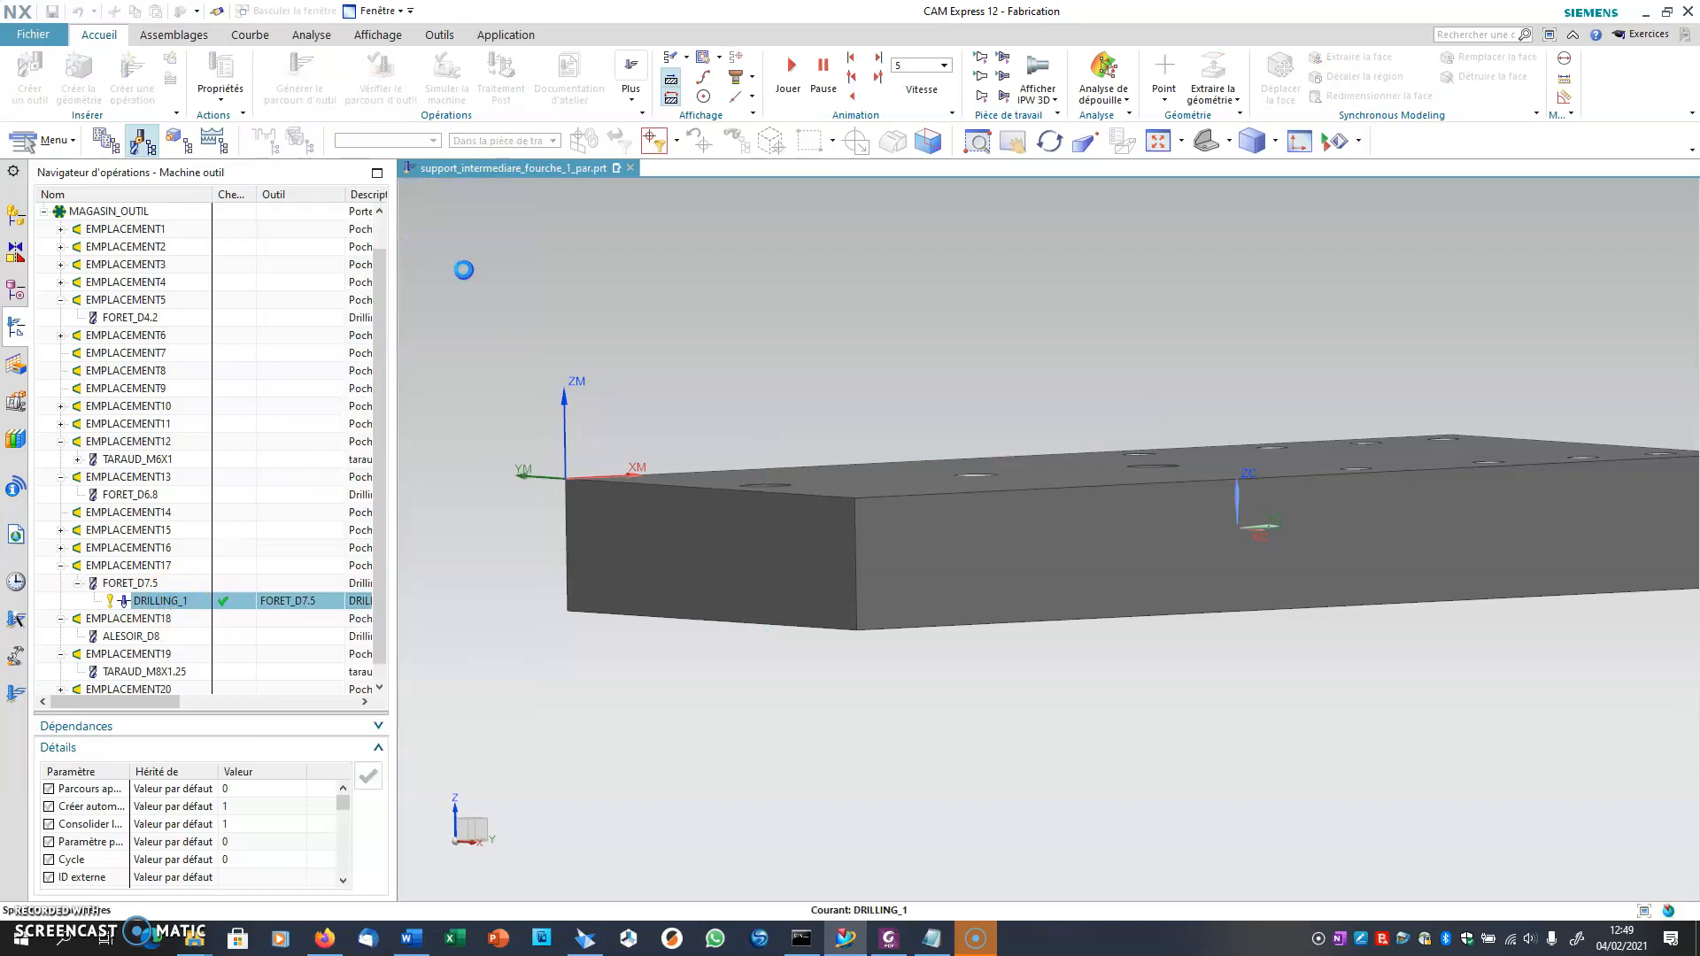
pyautogui.moveTo(944, 743); pyautogui.dragTo(911, 732, button='middle')
pyautogui.click(423, 881)
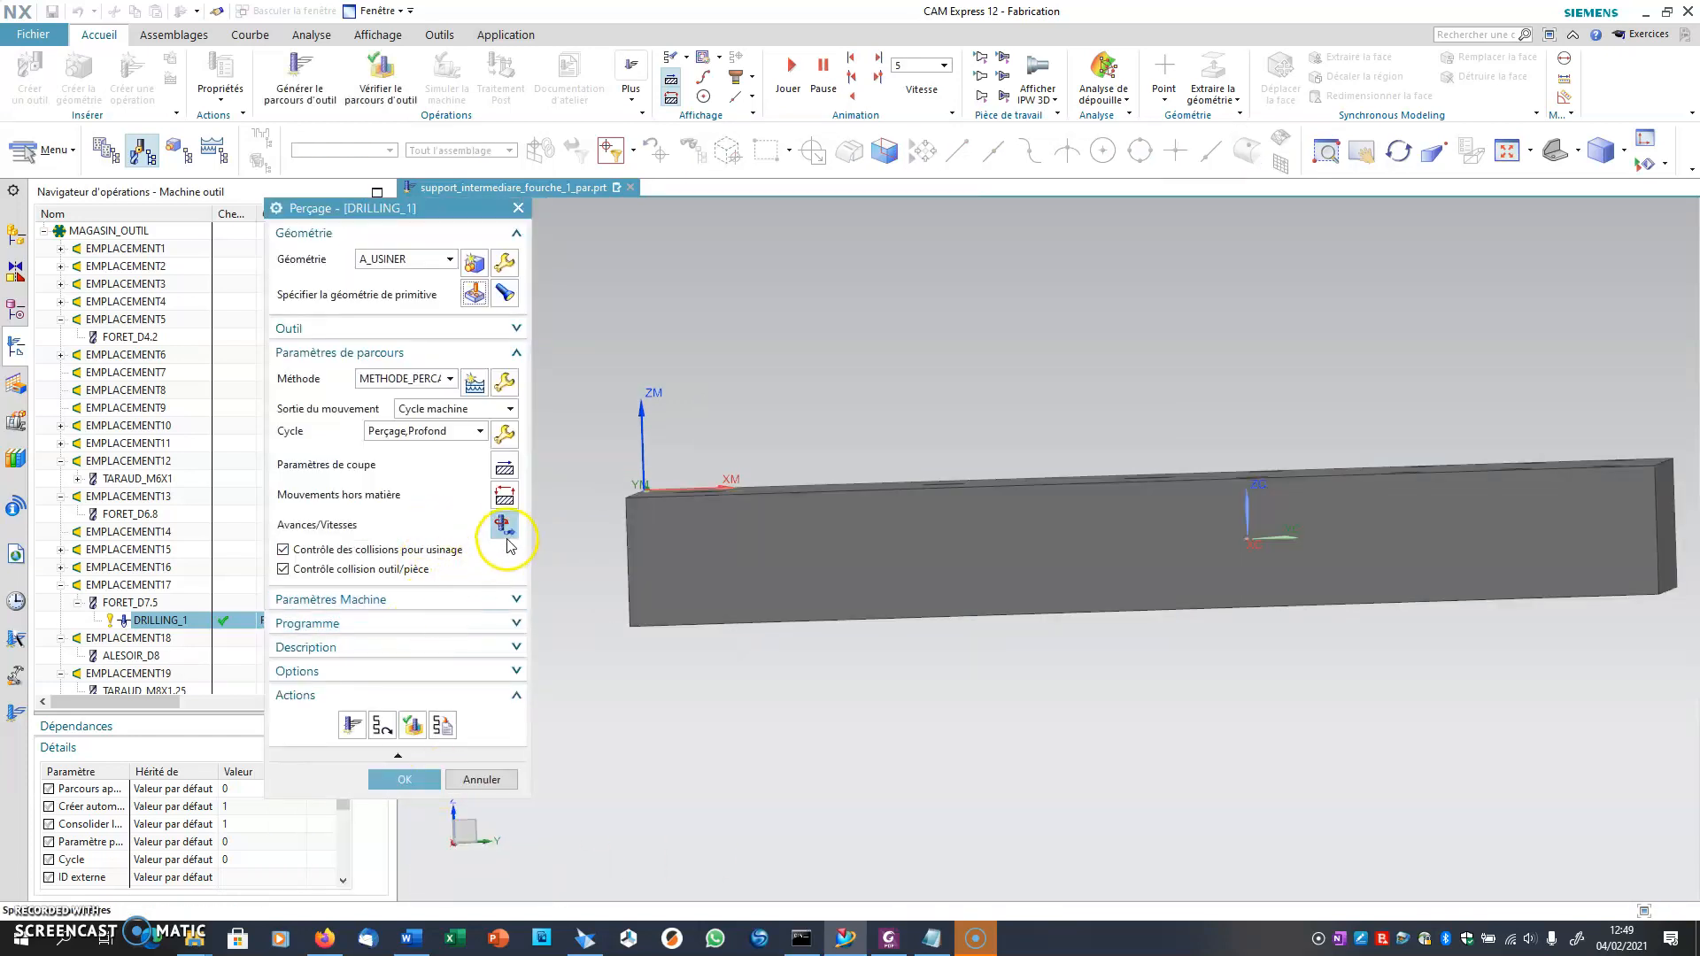
# - Regenerate the DRILLING_1 toolpath, check its exit below the plate, and accept the operation
pyautogui.click(351, 725)
pyautogui.middleClick(688, 659)
pyautogui.scroll(-5, 707, 662)
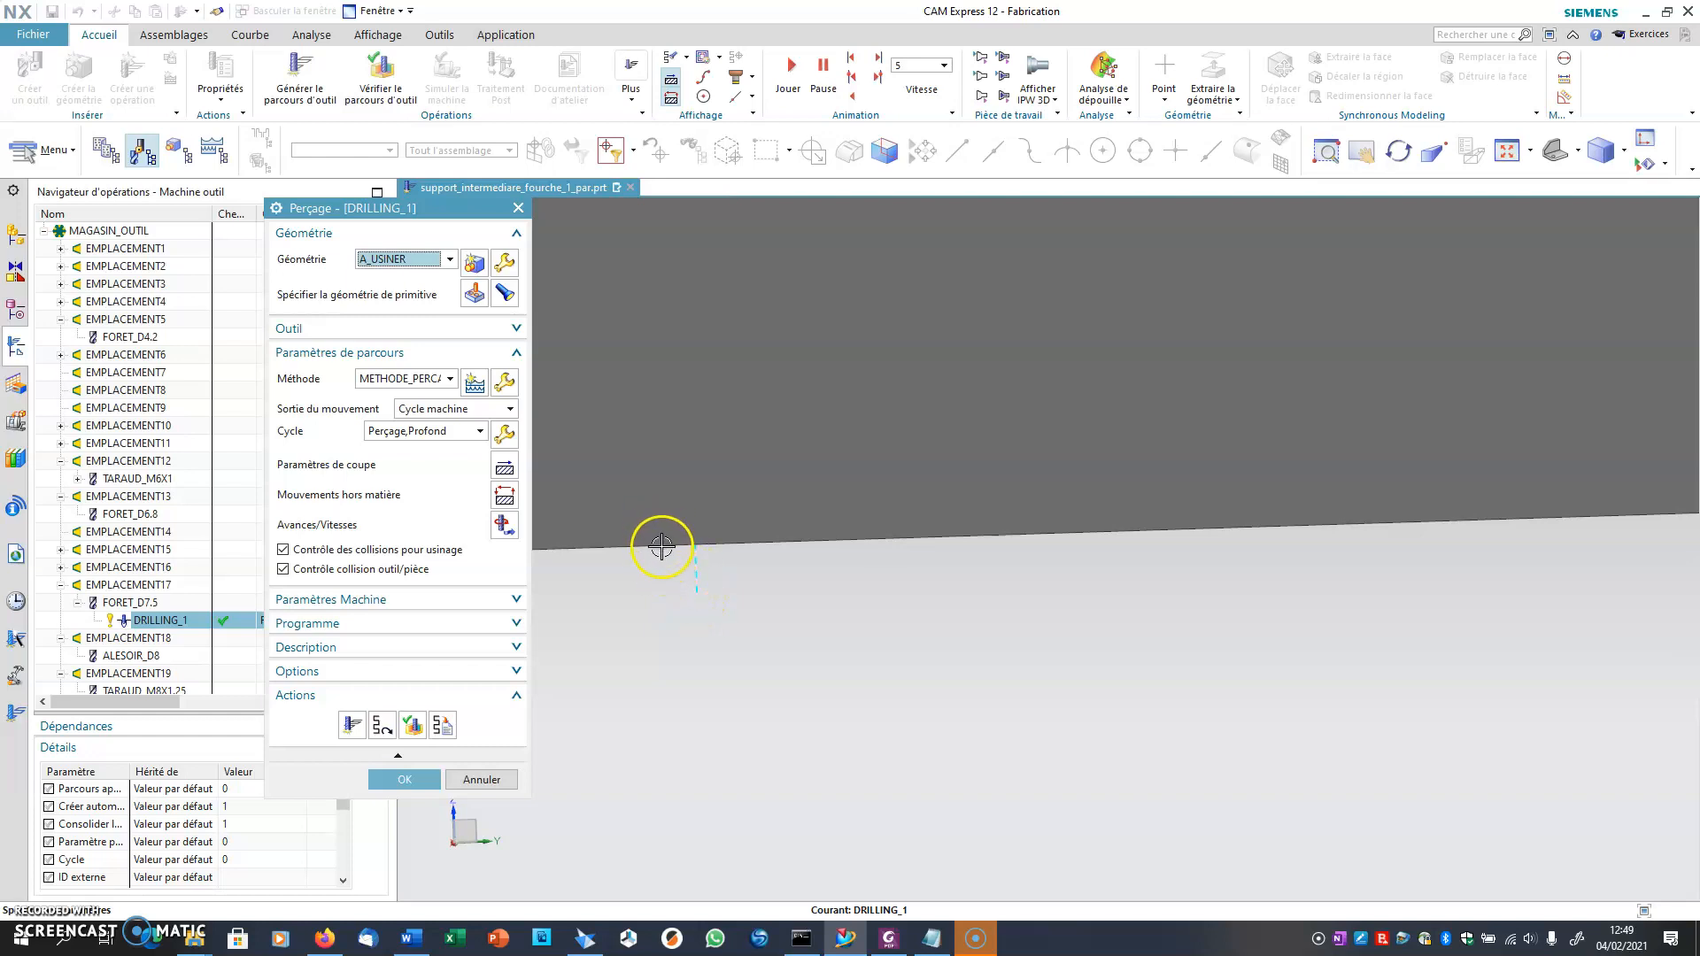
pyautogui.scroll(5, 691, 585)
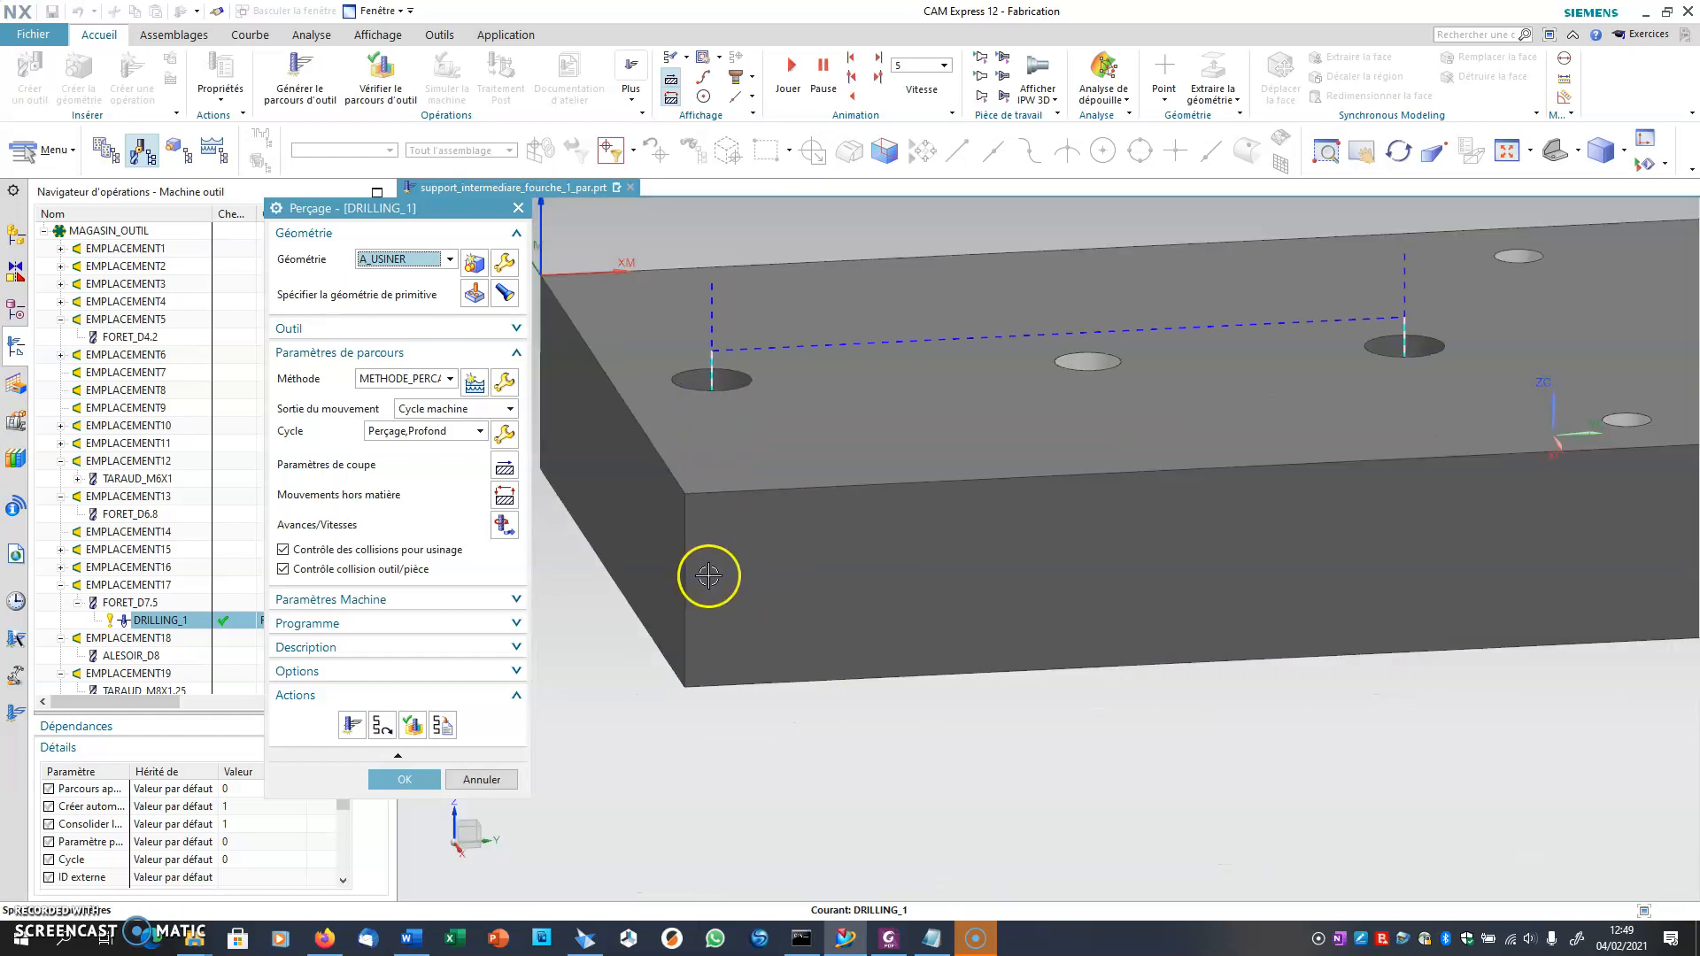
pyautogui.click(404, 779)
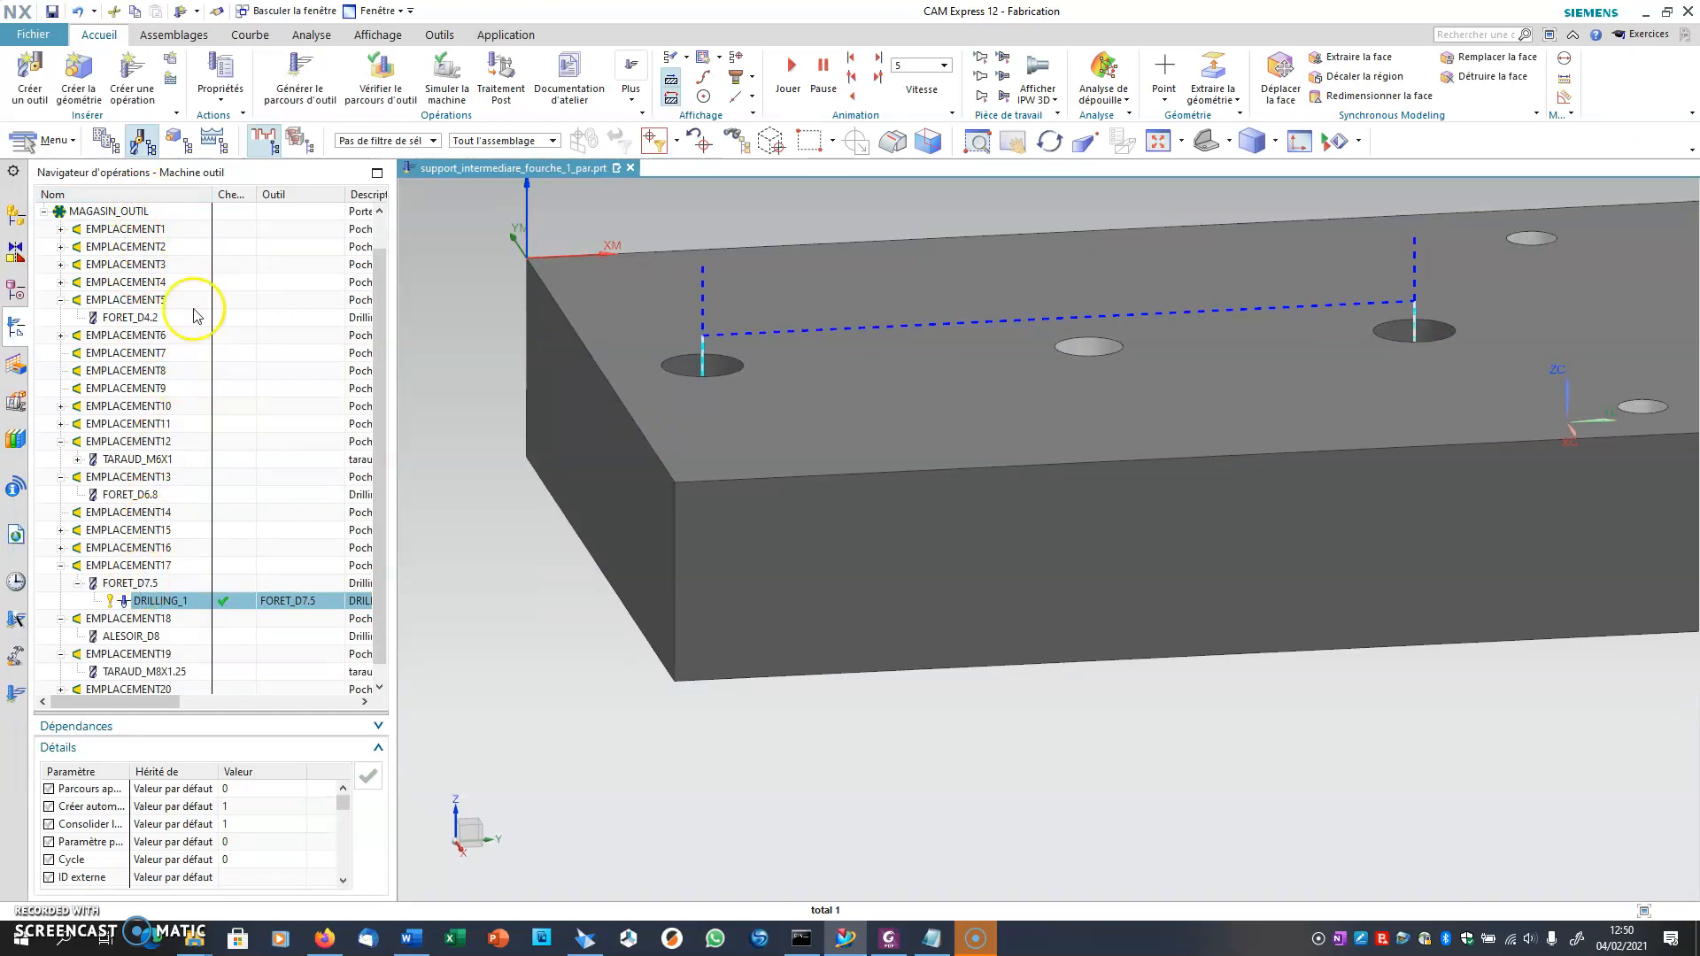
# - Create a DRILLING_2 operation under A_USINER using the ALESOIR_D8 tool and METHODE_PERCAGE
pyautogui.scroll(1, 186, 266)
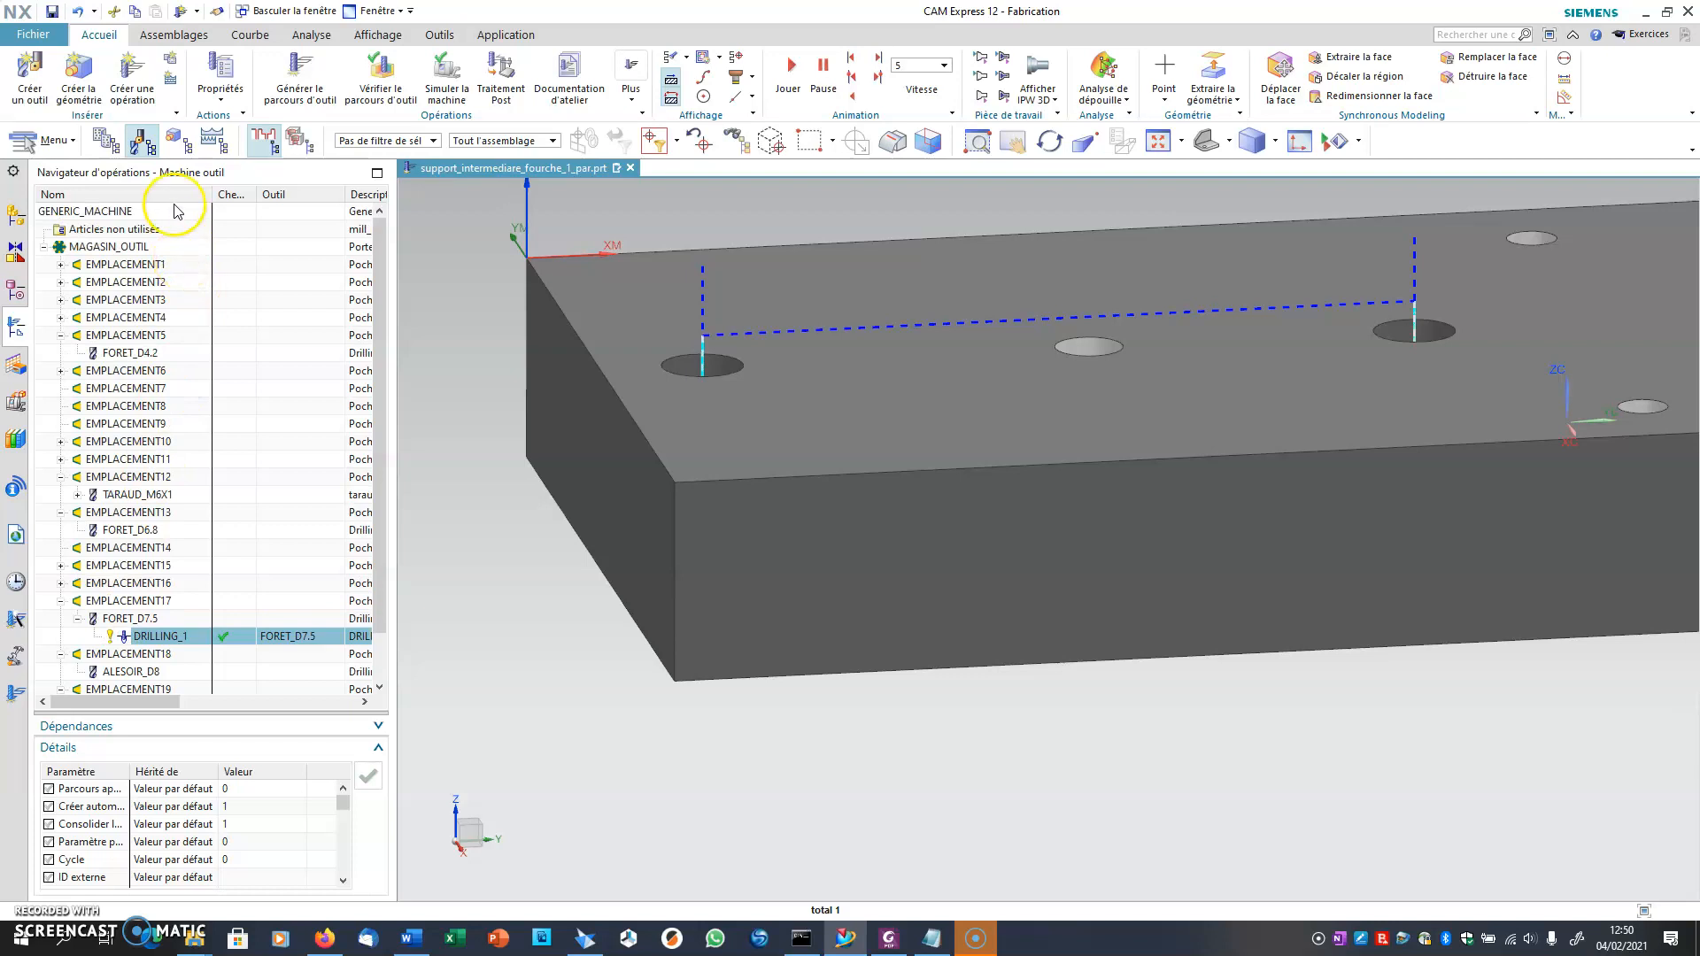
pyautogui.click(175, 140)
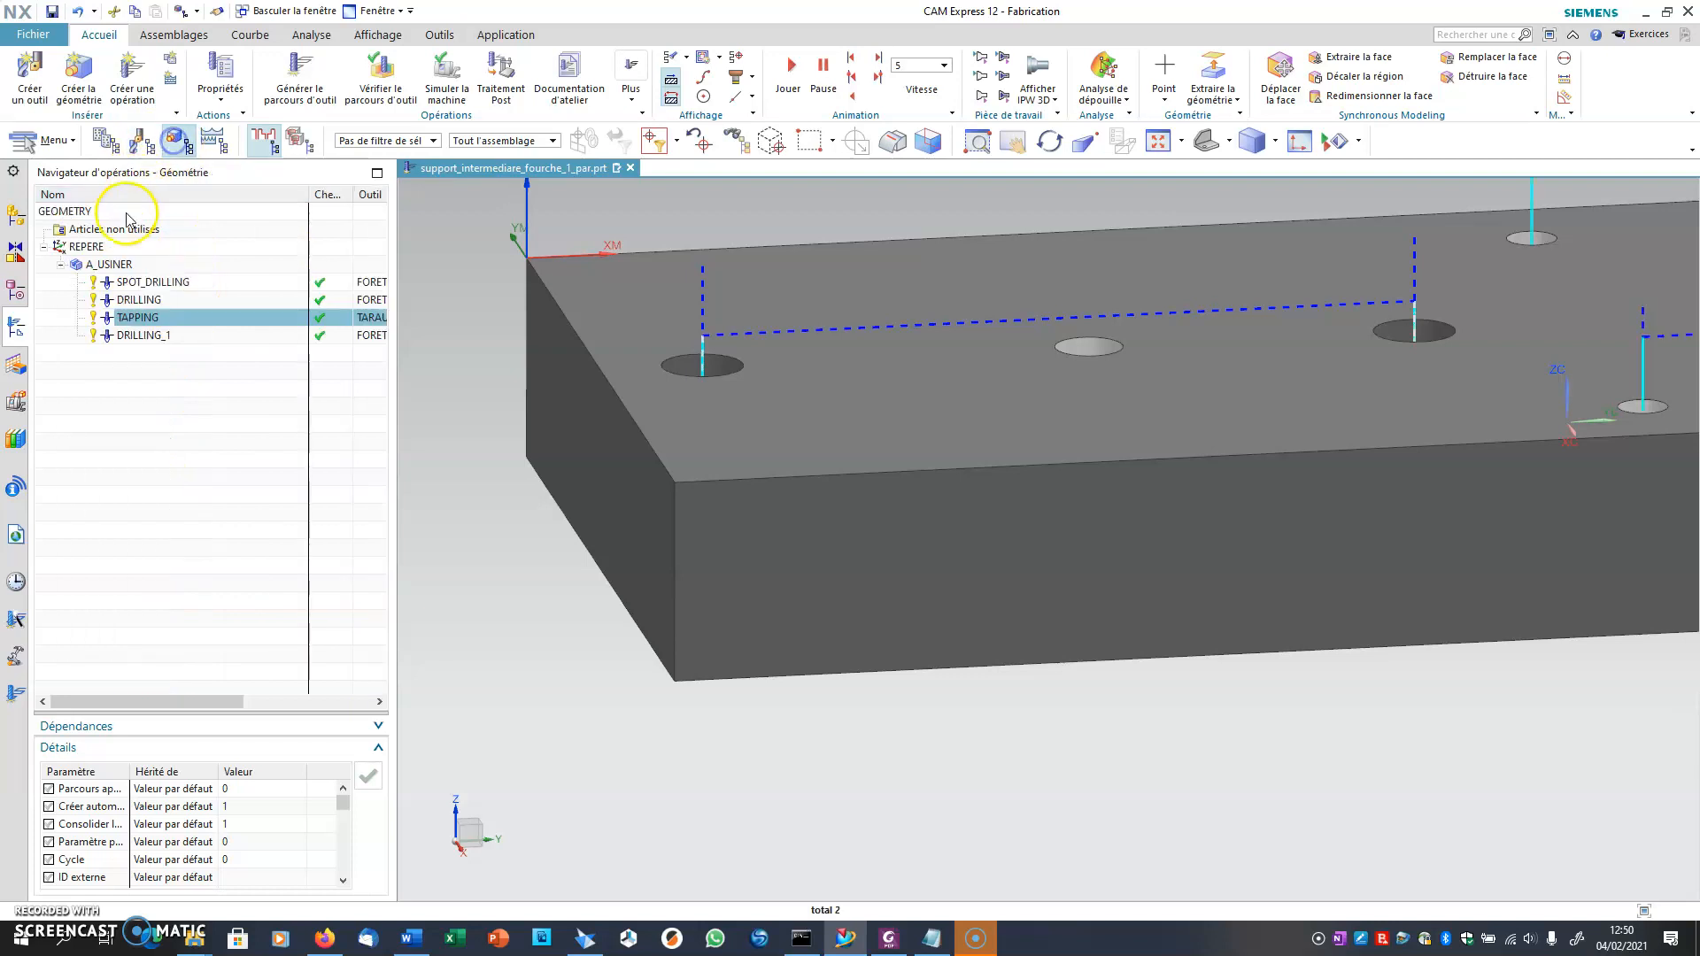
pyautogui.click(134, 334)
pyautogui.click(137, 86)
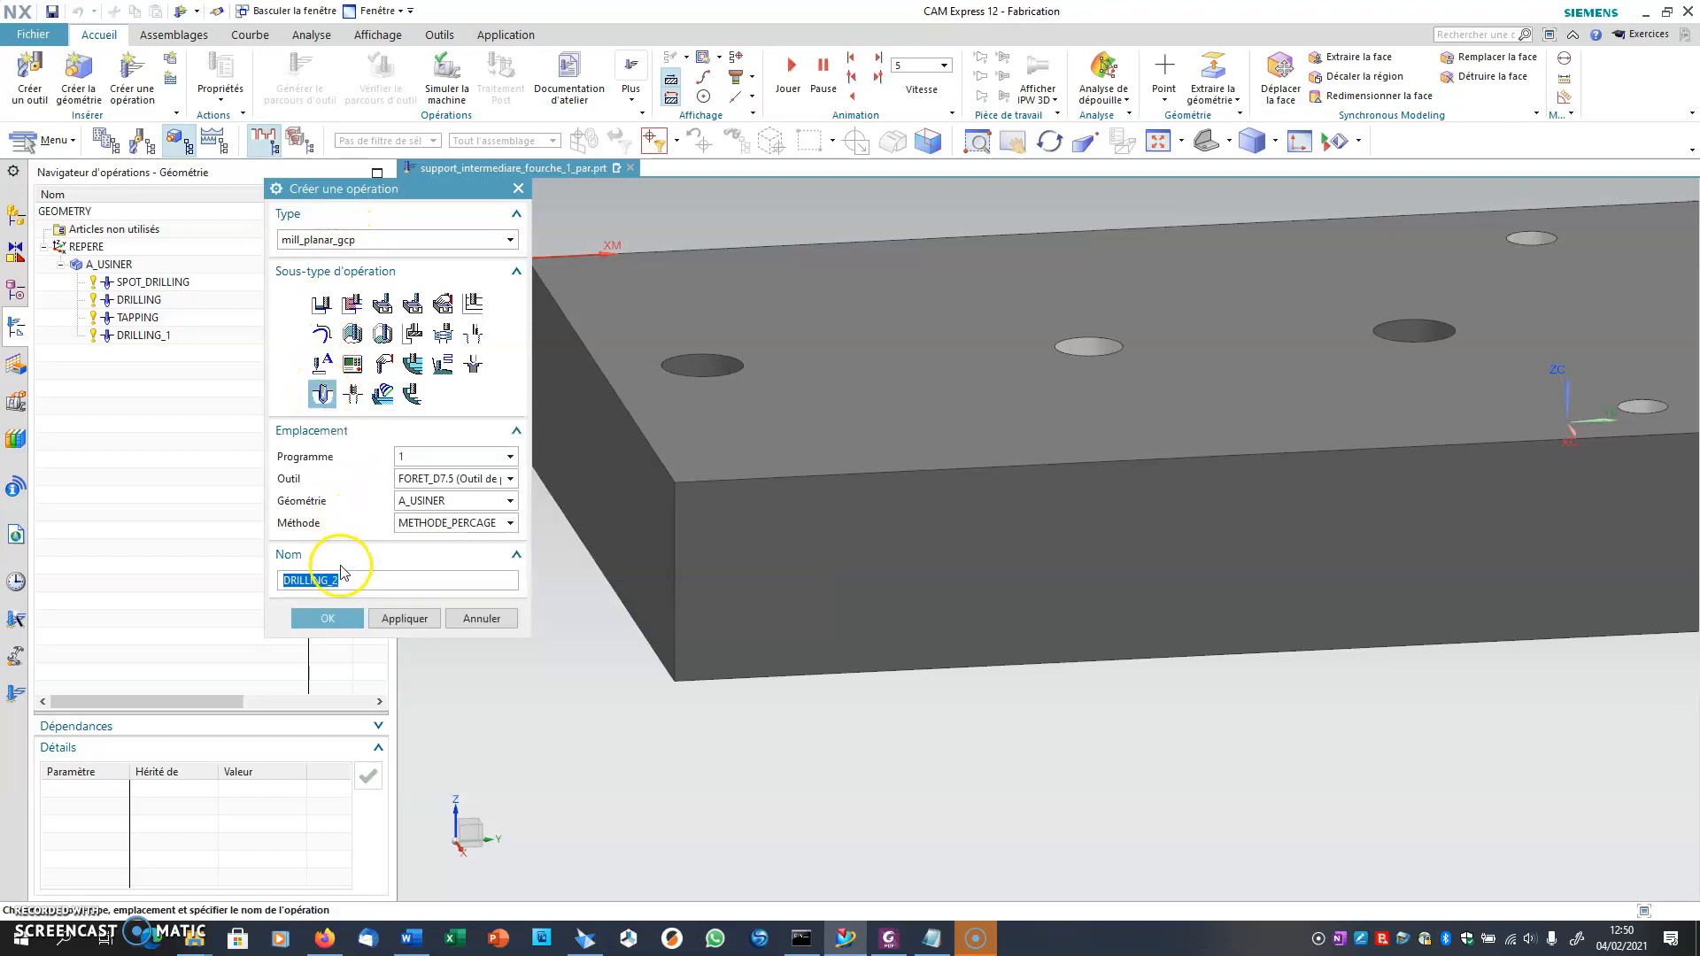
pyautogui.click(439, 479)
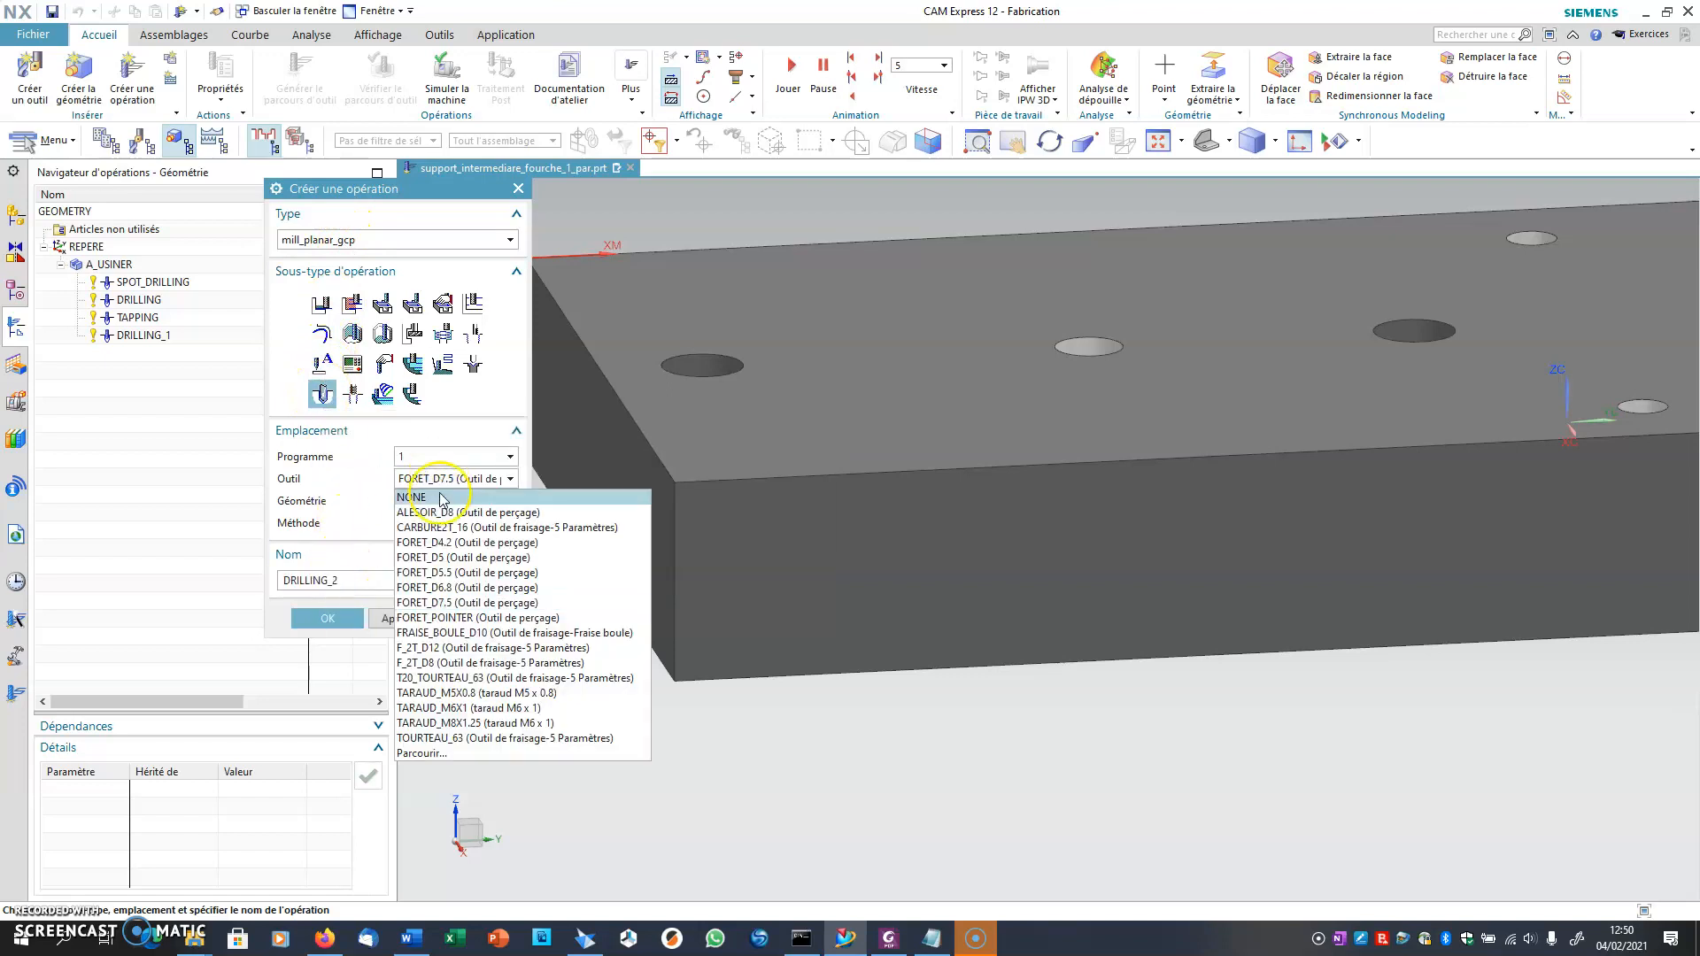
pyautogui.click(437, 504)
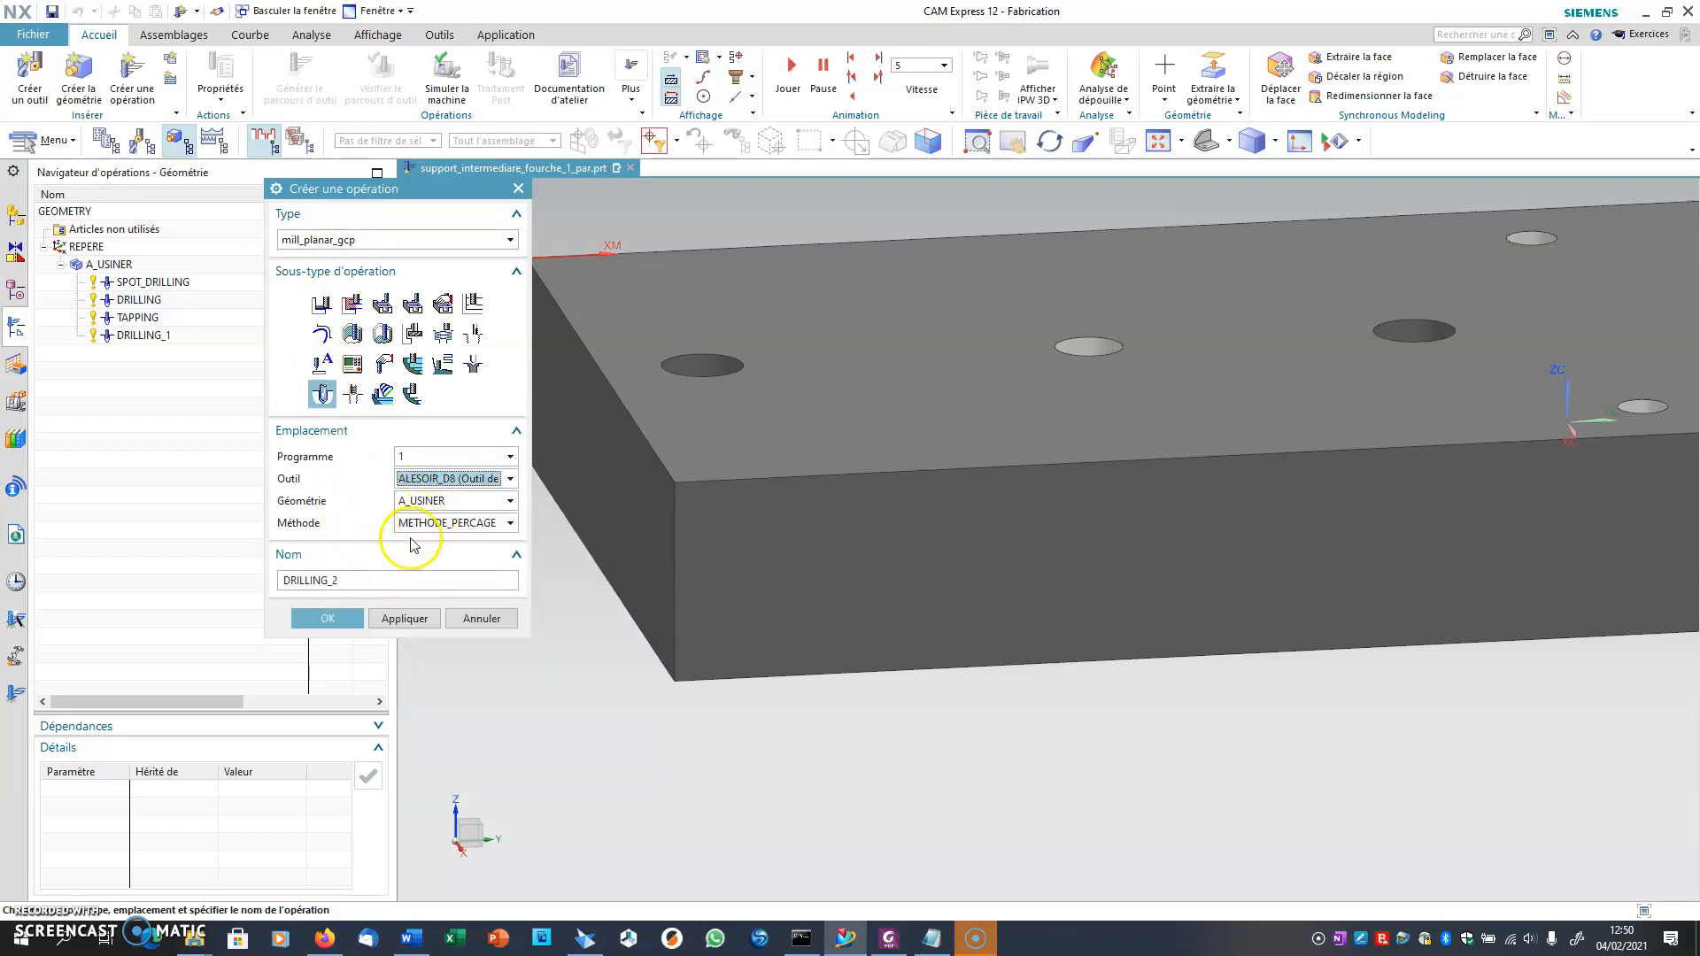
pyautogui.click(334, 618)
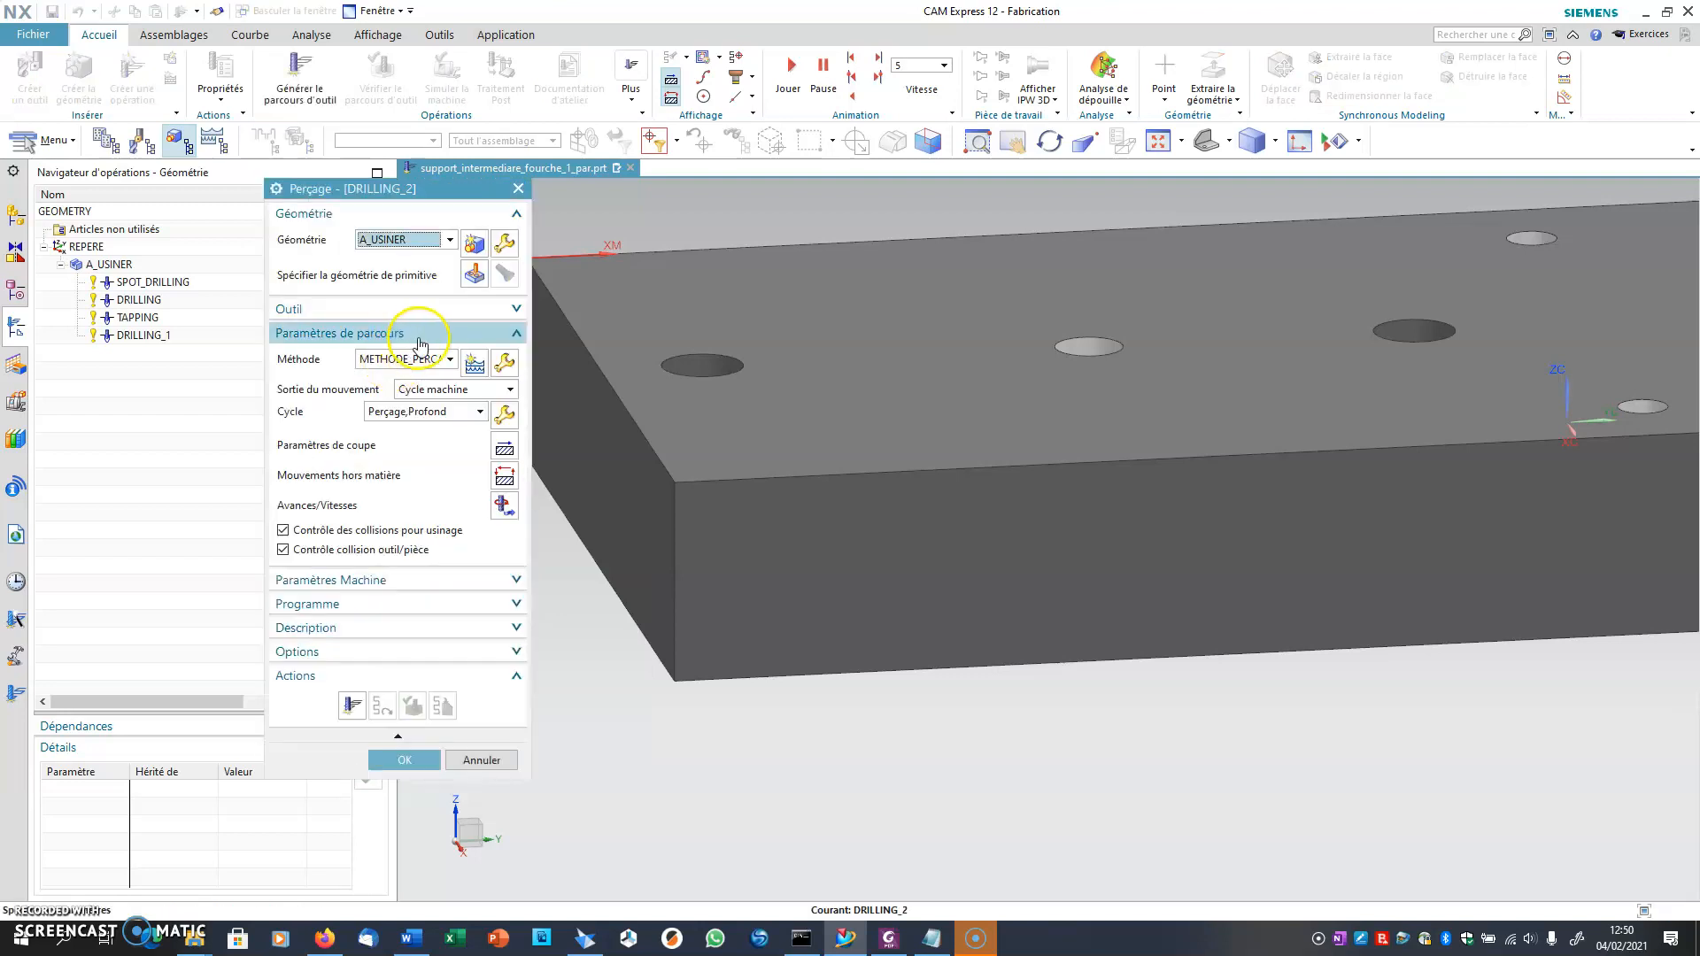
# - Specify the two large 8 mm holes as the machining geometry of DRILLING_2
pyautogui.click(473, 274)
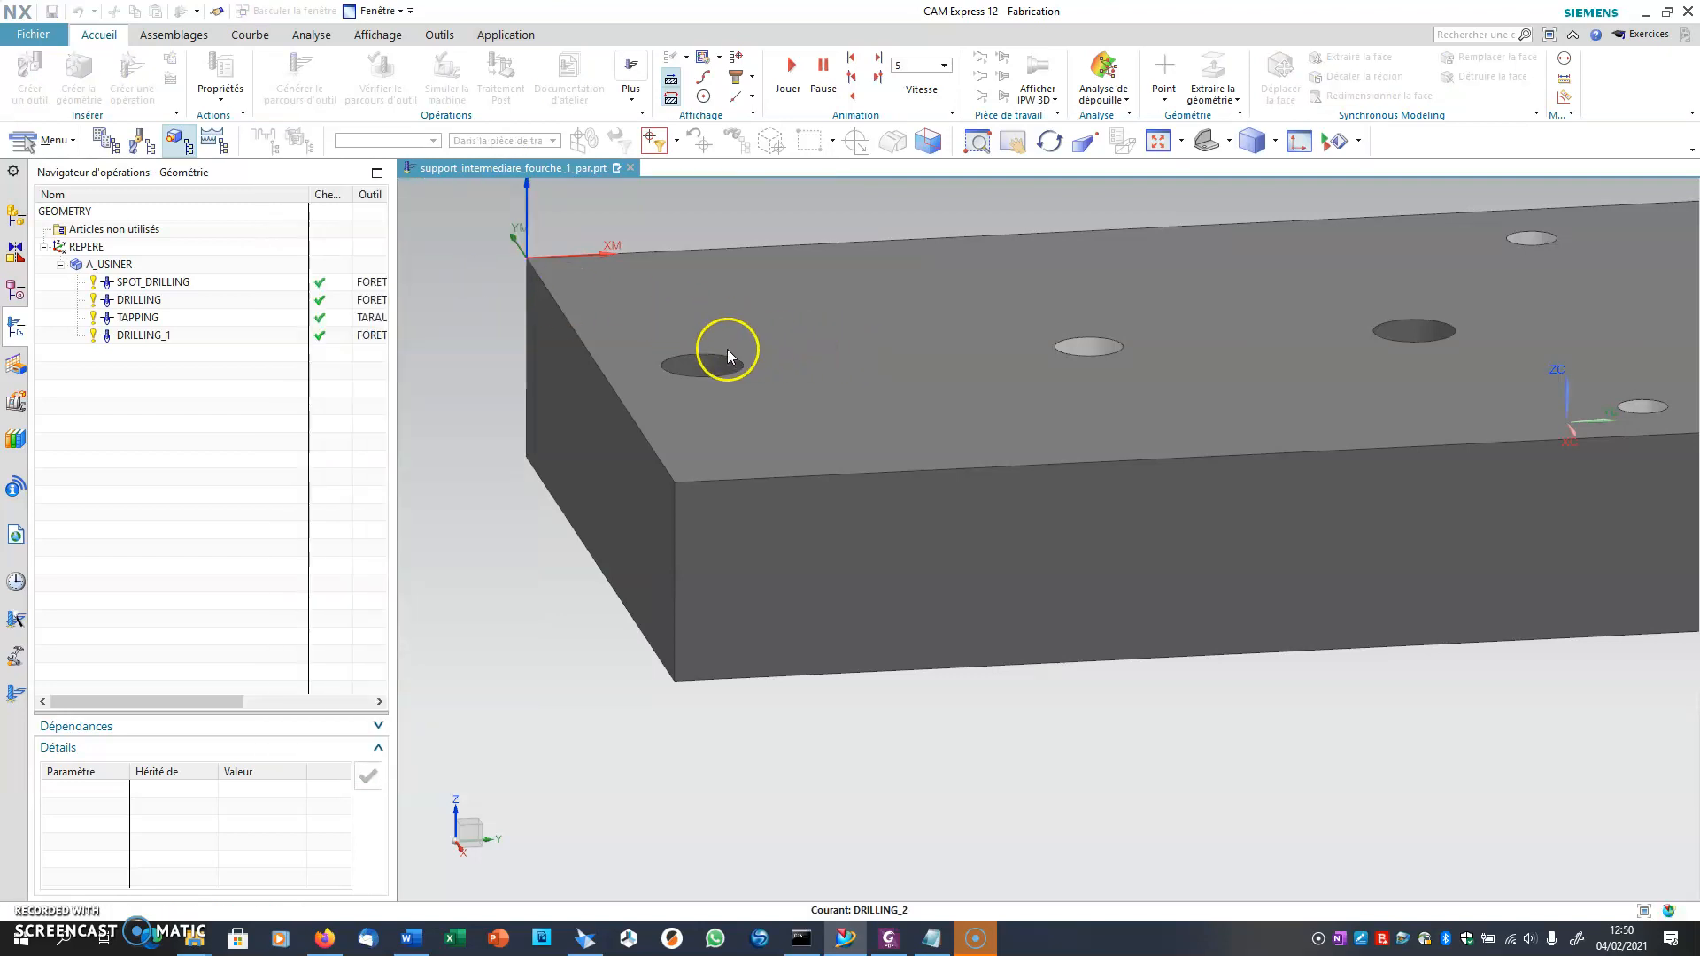
pyautogui.click(718, 376)
pyautogui.click(1392, 342)
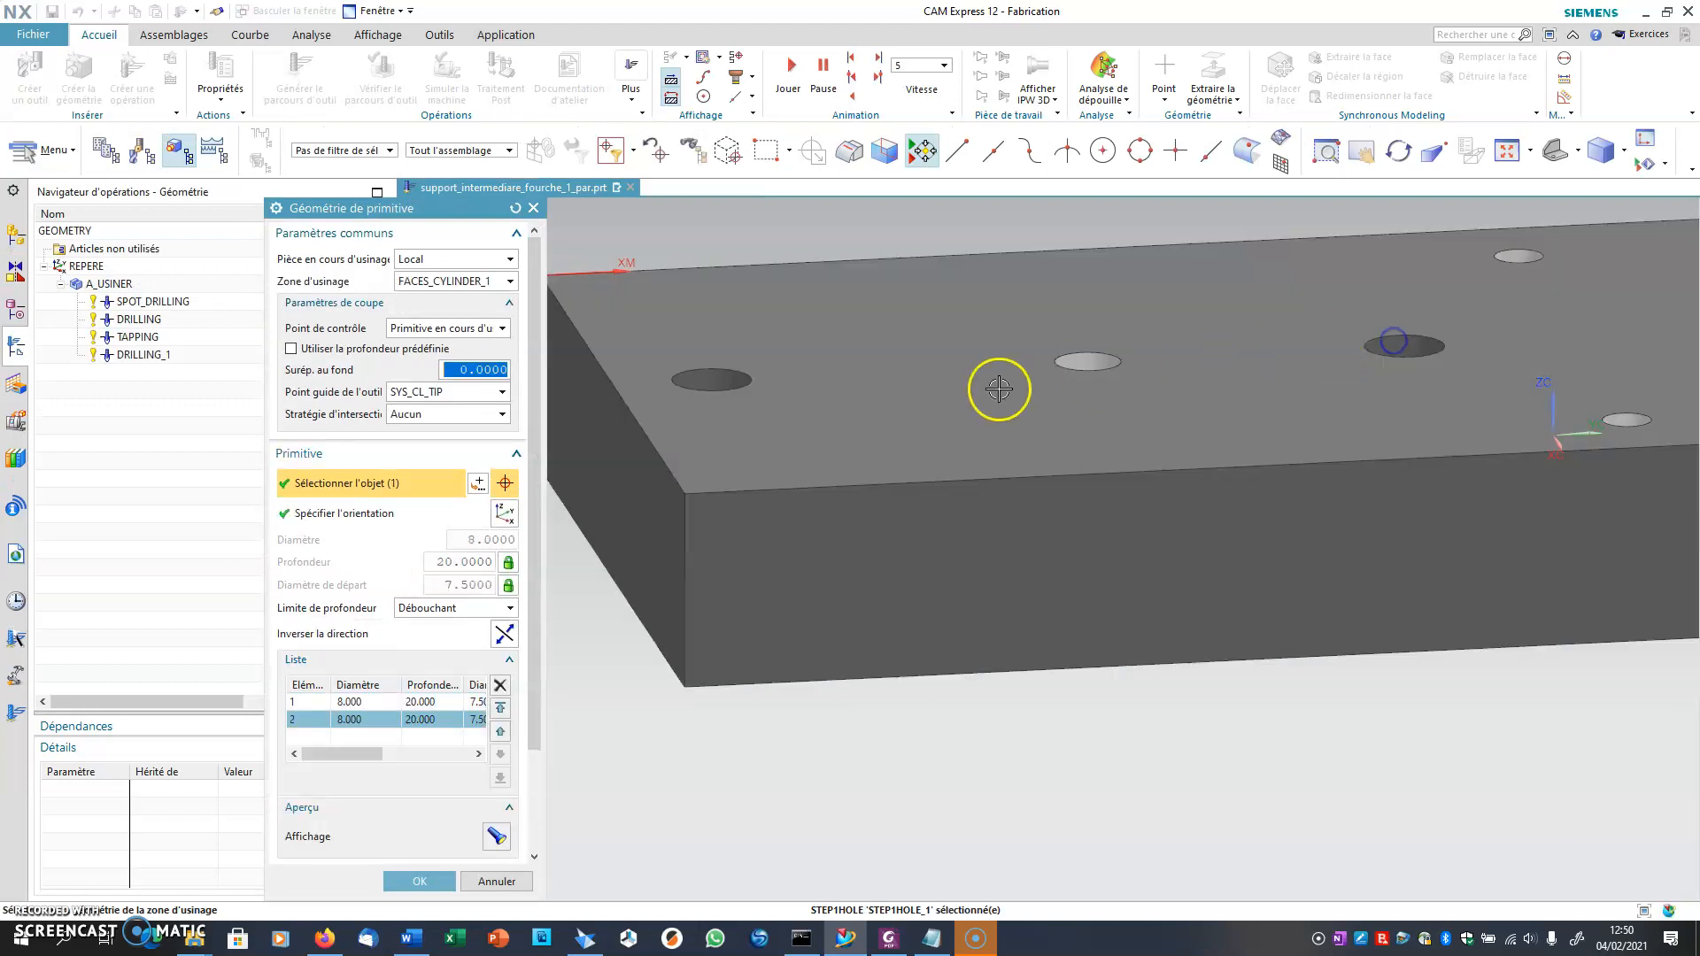
# - Override the depth of both listed holes to 21 mm and accept the hole geometry
pyautogui.keyDown('shift'); pyautogui.click(430, 703); pyautogui.keyUp('shift')
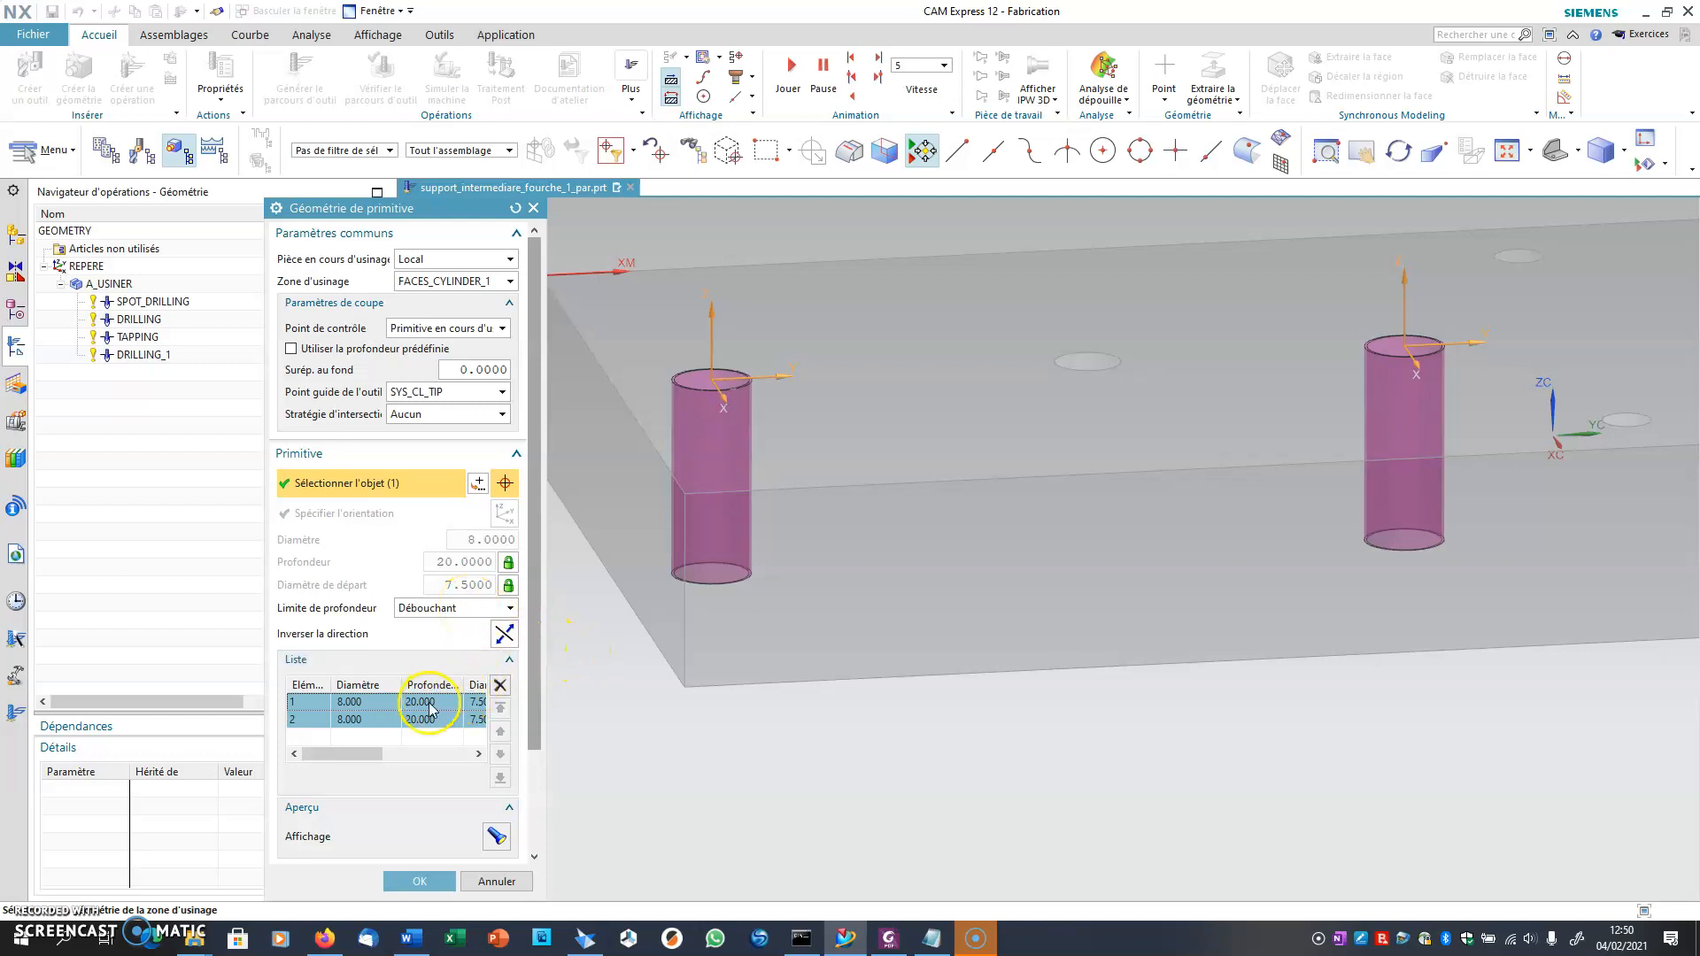
pyautogui.click(508, 562)
pyautogui.click(544, 586)
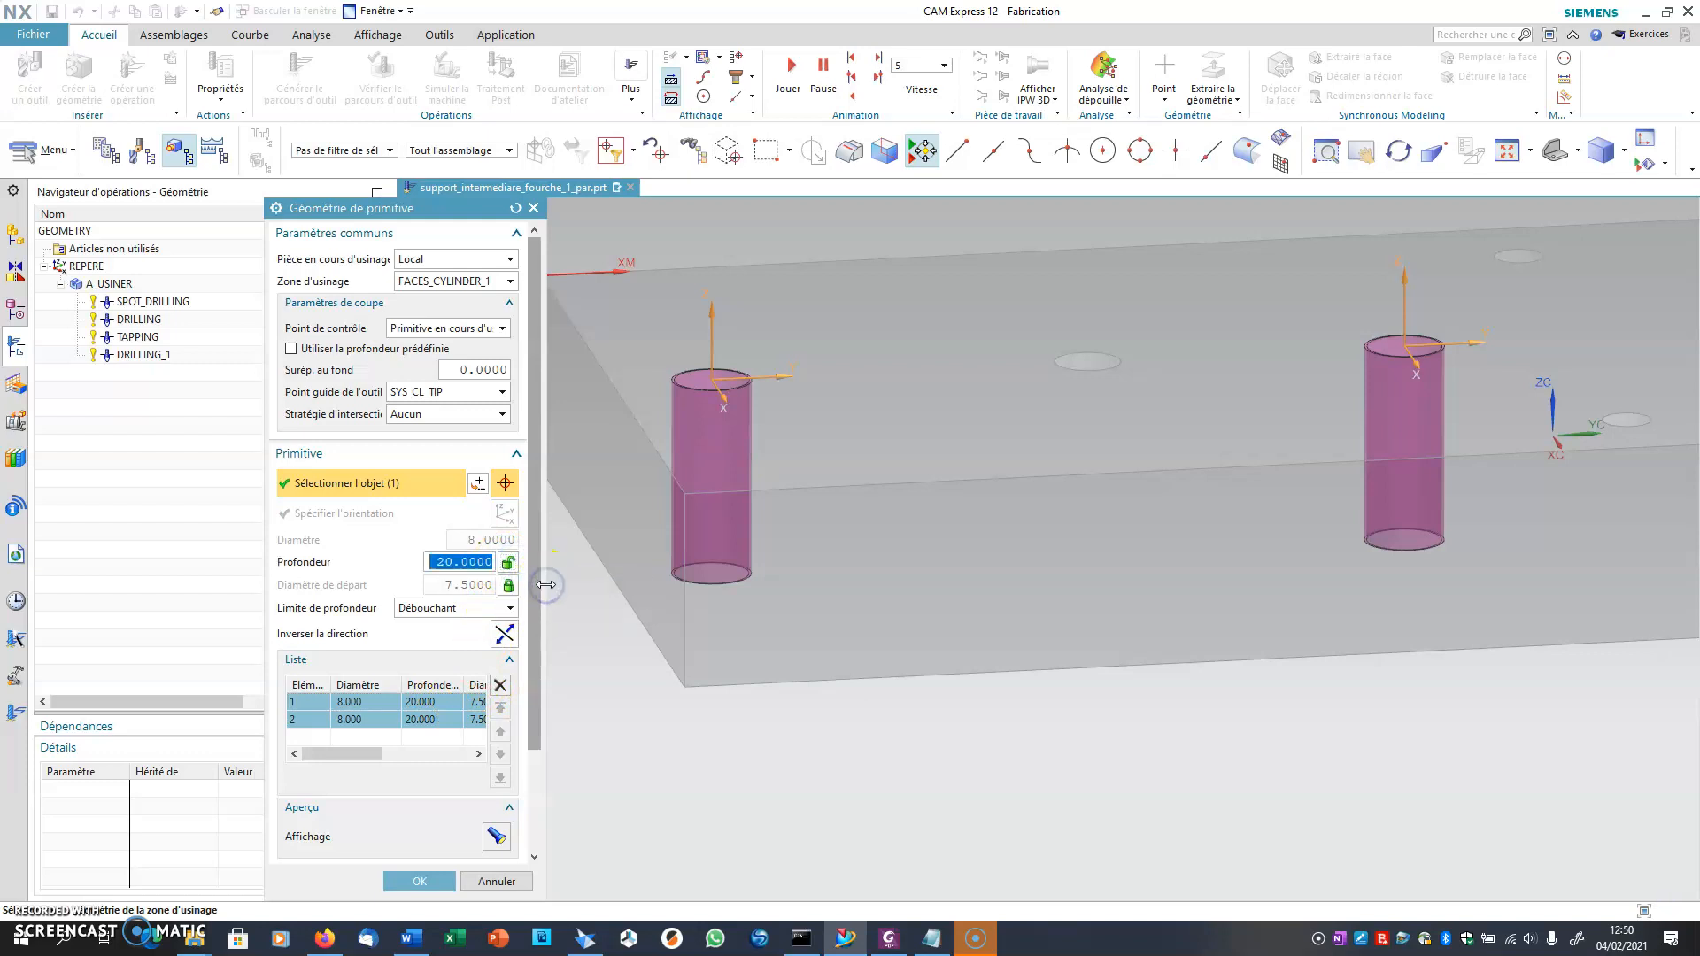
pyautogui.press('Return')
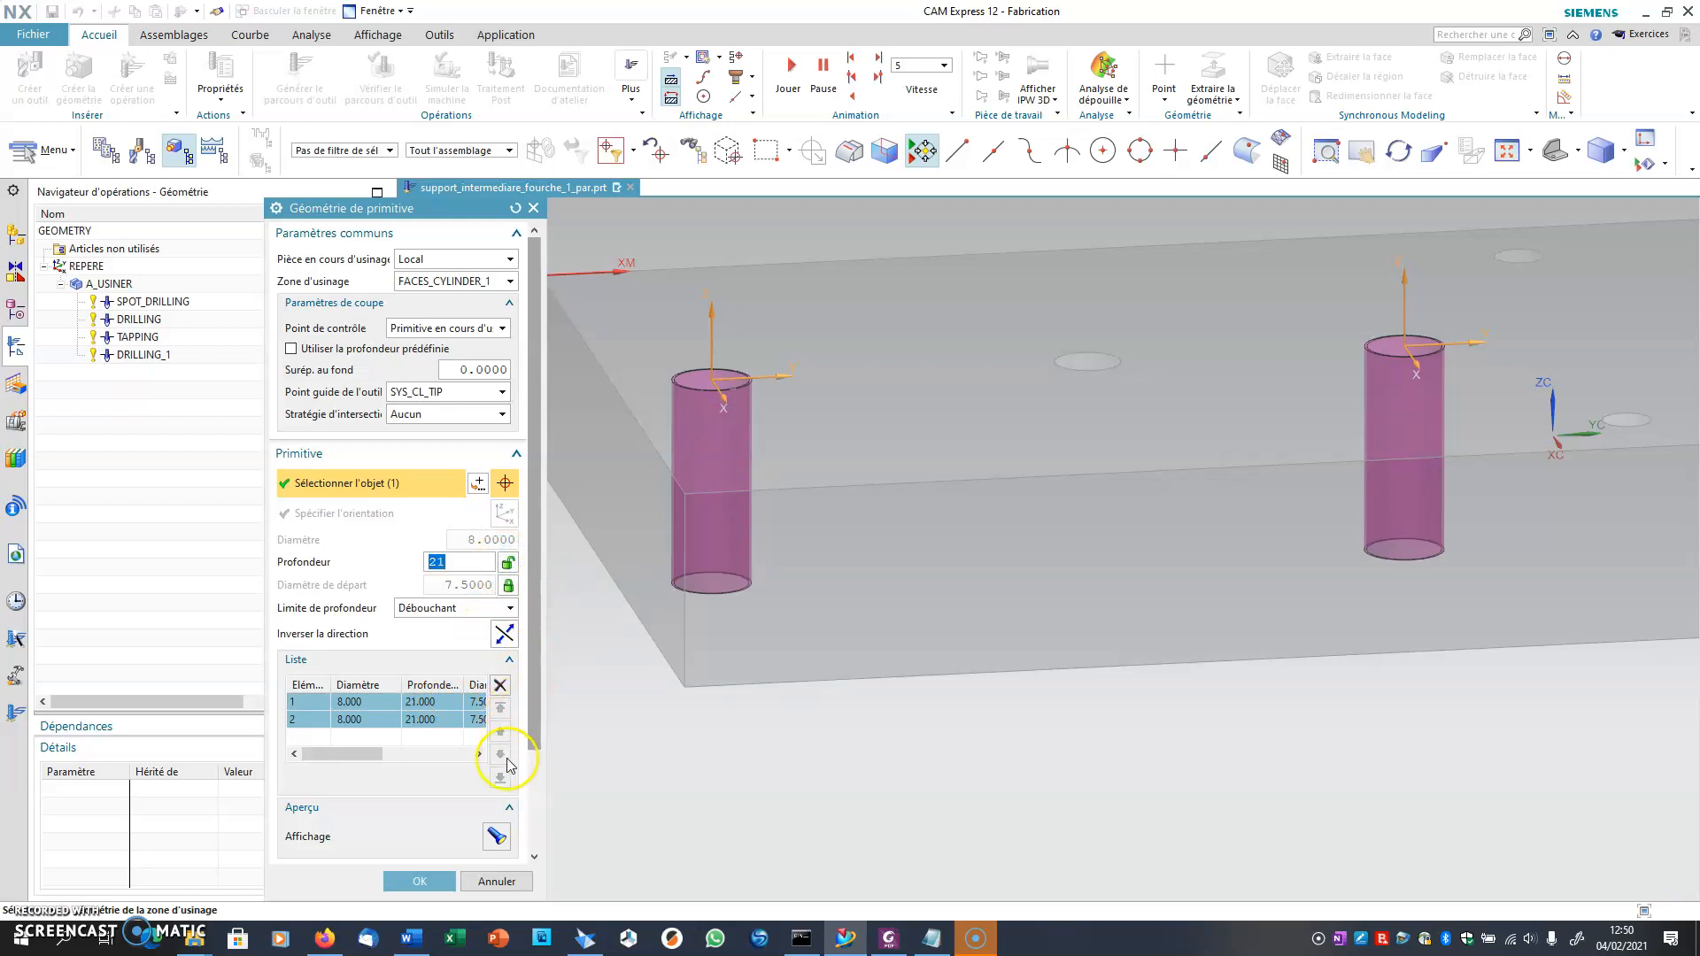
pyautogui.click(428, 881)
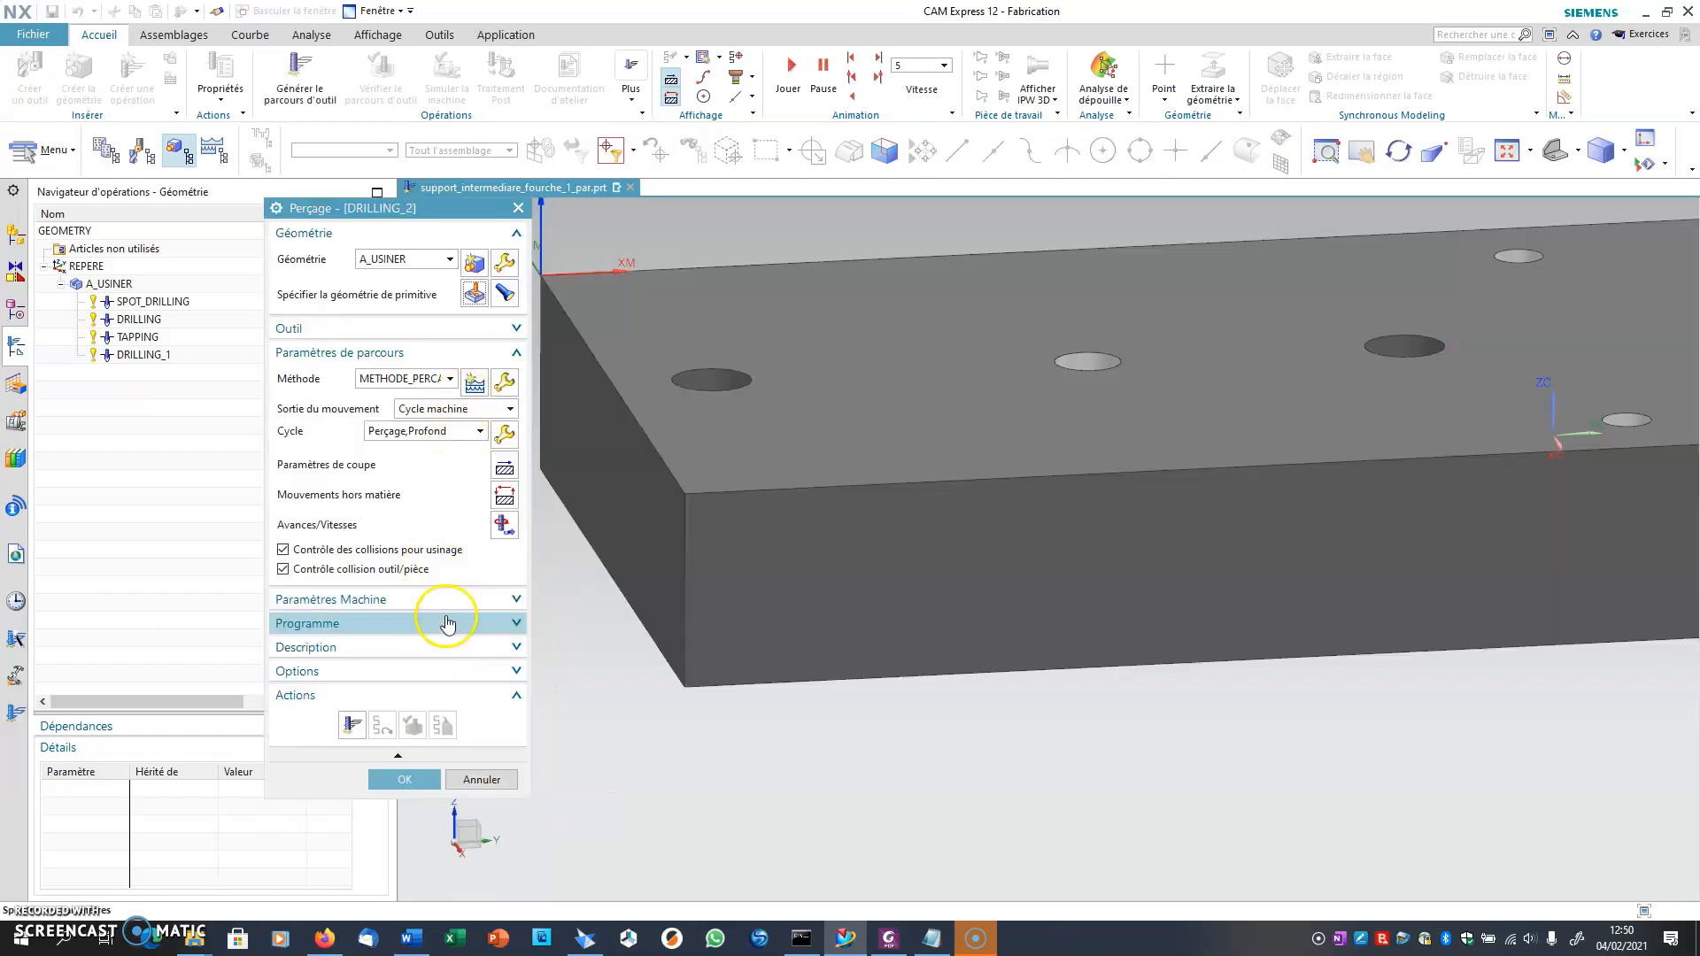
# - Set the cutting speed of DRILLING_2 to 30 smm in its feeds and speeds
pyautogui.click(504, 525)
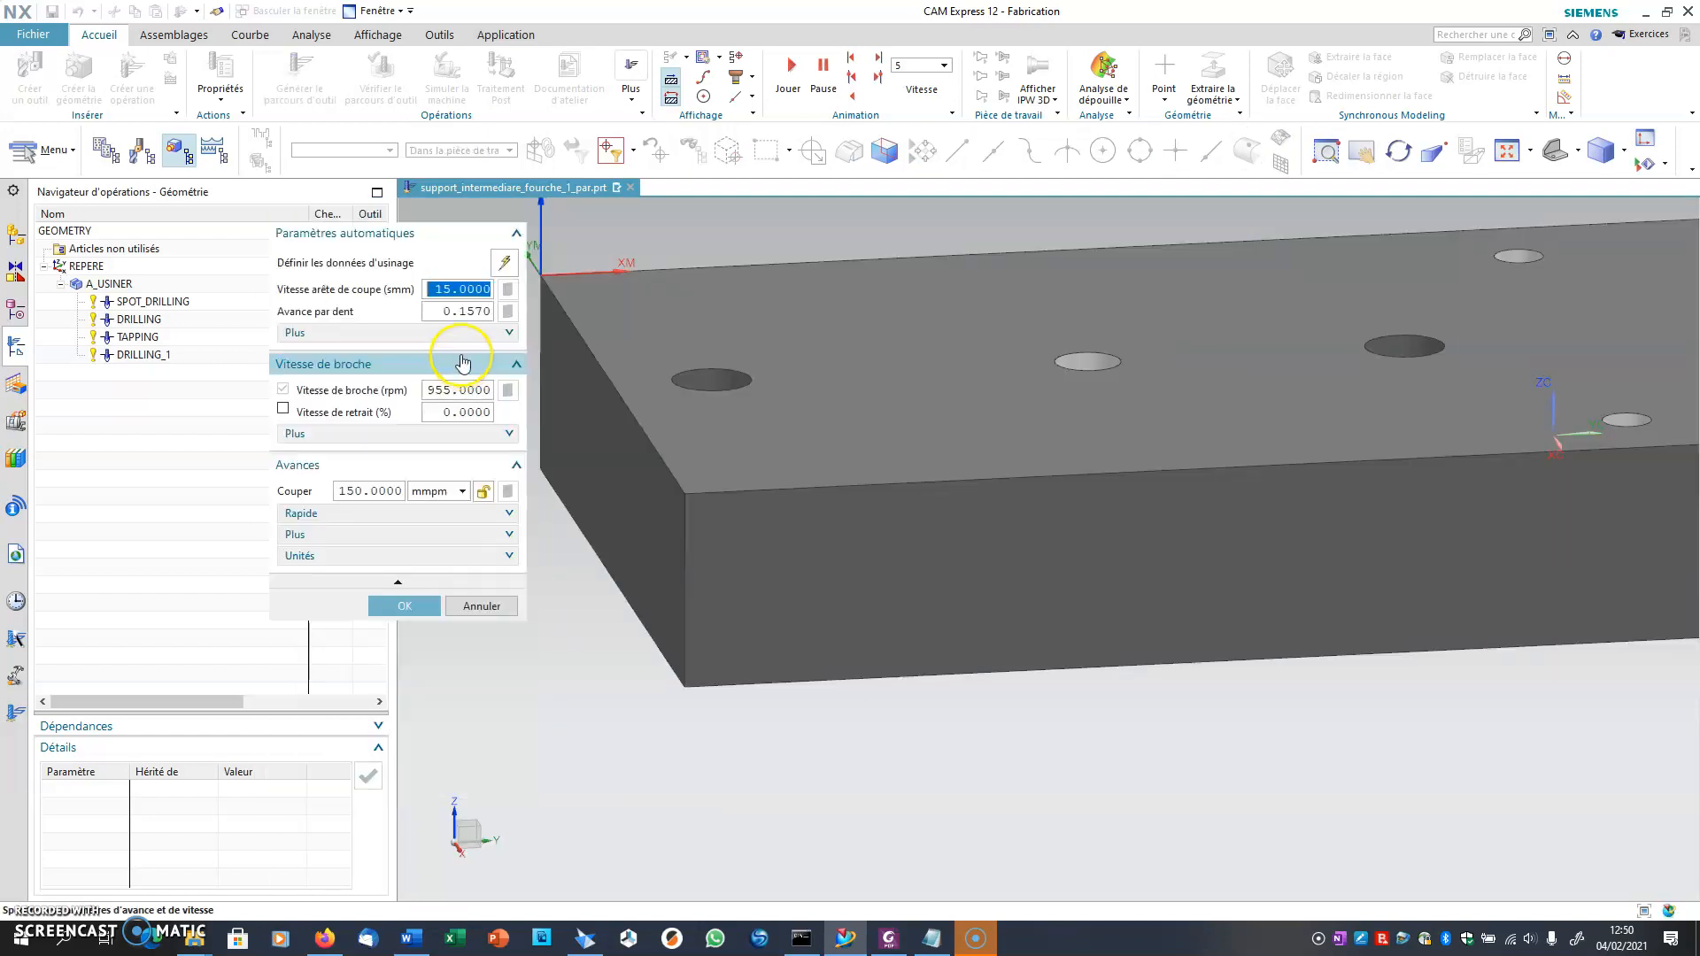
pyautogui.press('Tab')
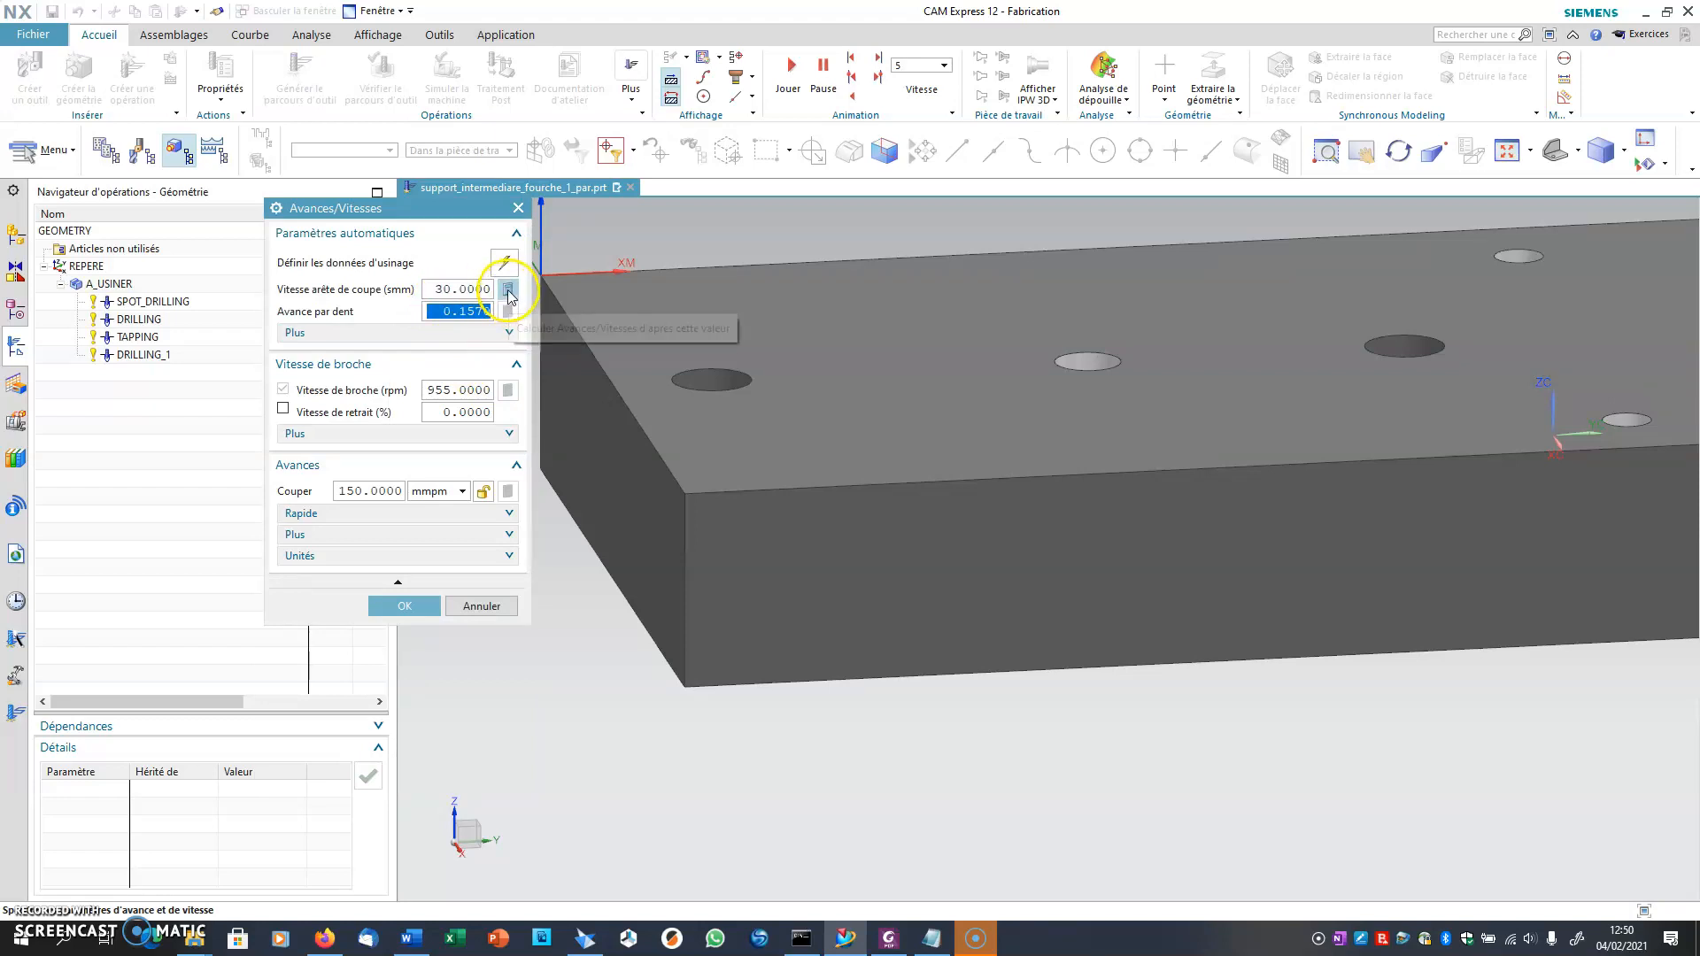
pyautogui.click(411, 606)
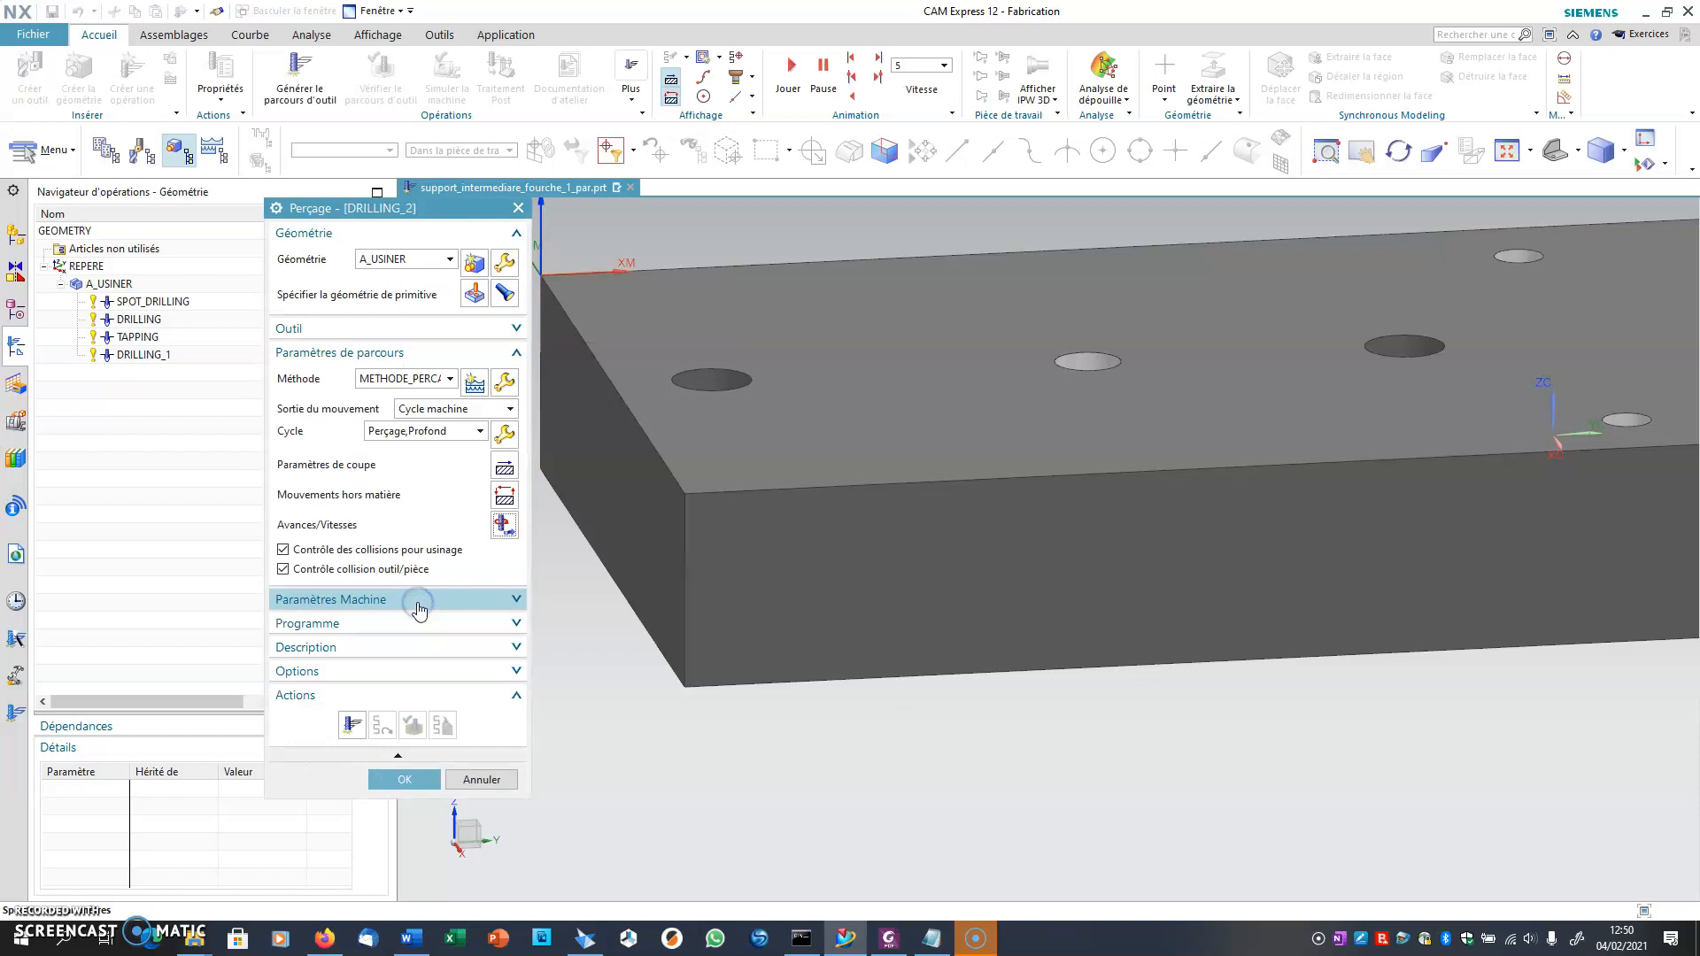
# - Generate the DRILLING_2 toolpath and accept the operation
pyautogui.click(352, 725)
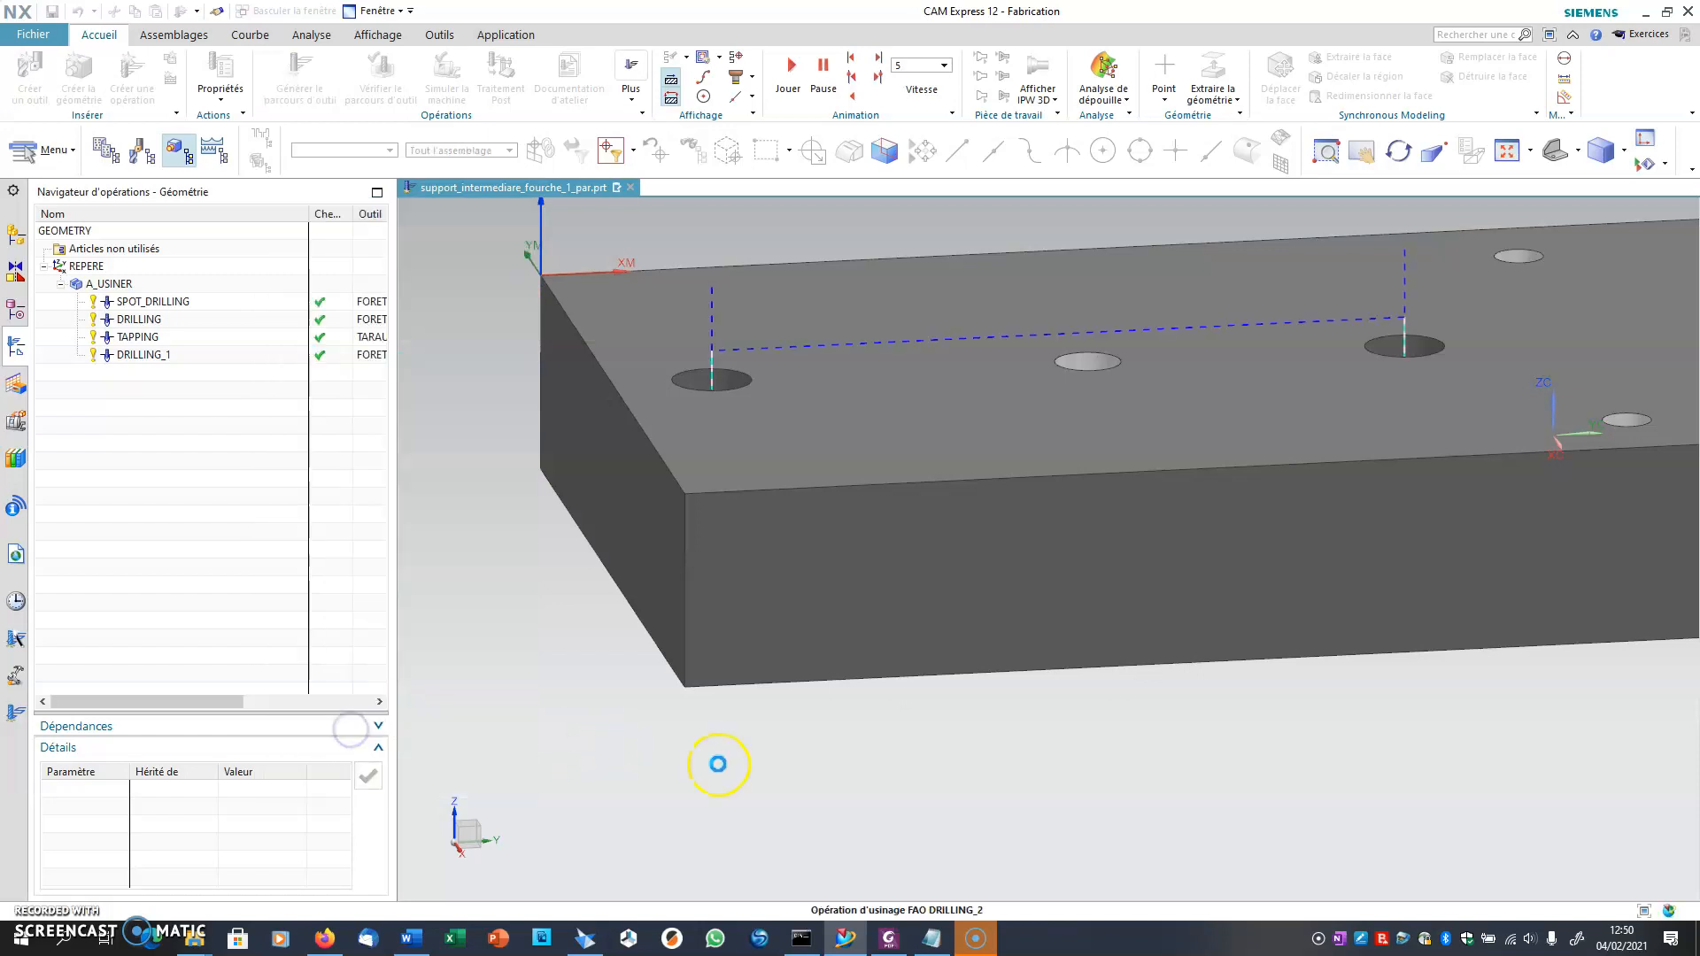
pyautogui.scroll(-4, 717, 764)
pyautogui.click(402, 779)
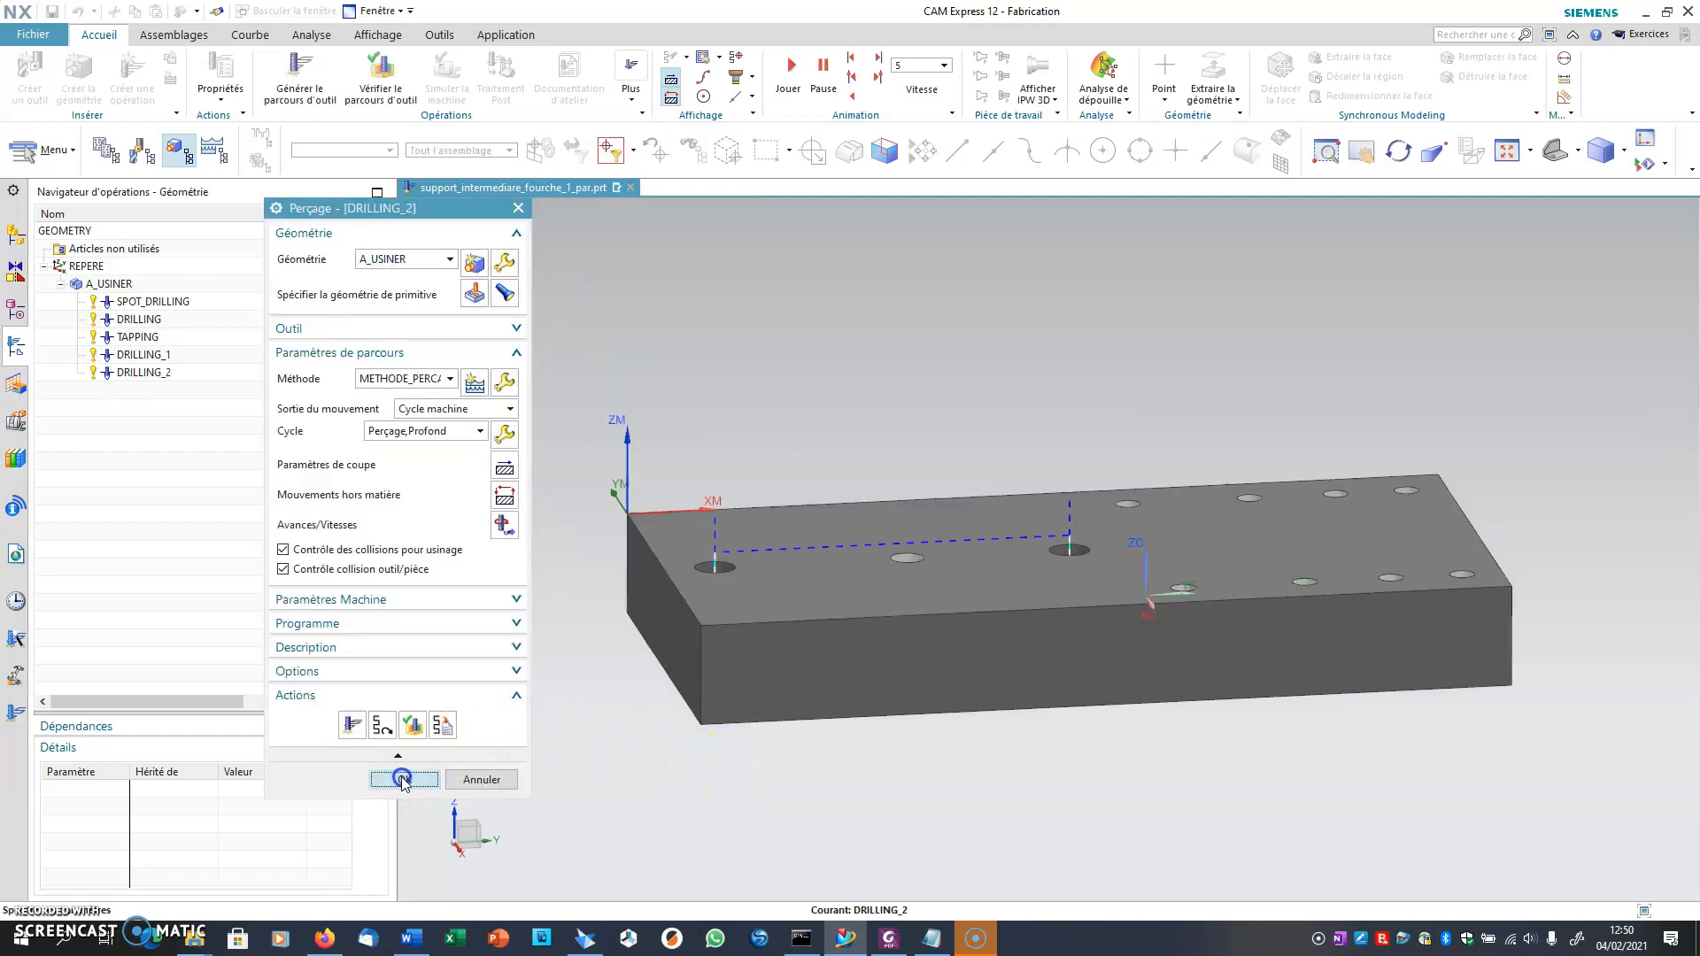
# - Verify all toolpaths under REPERE by playing the 3D dynamic material-removal simulation at animation speed 8, then close it
pyautogui.moveTo(577, 565); pyautogui.dragTo(592, 604, button='middle')
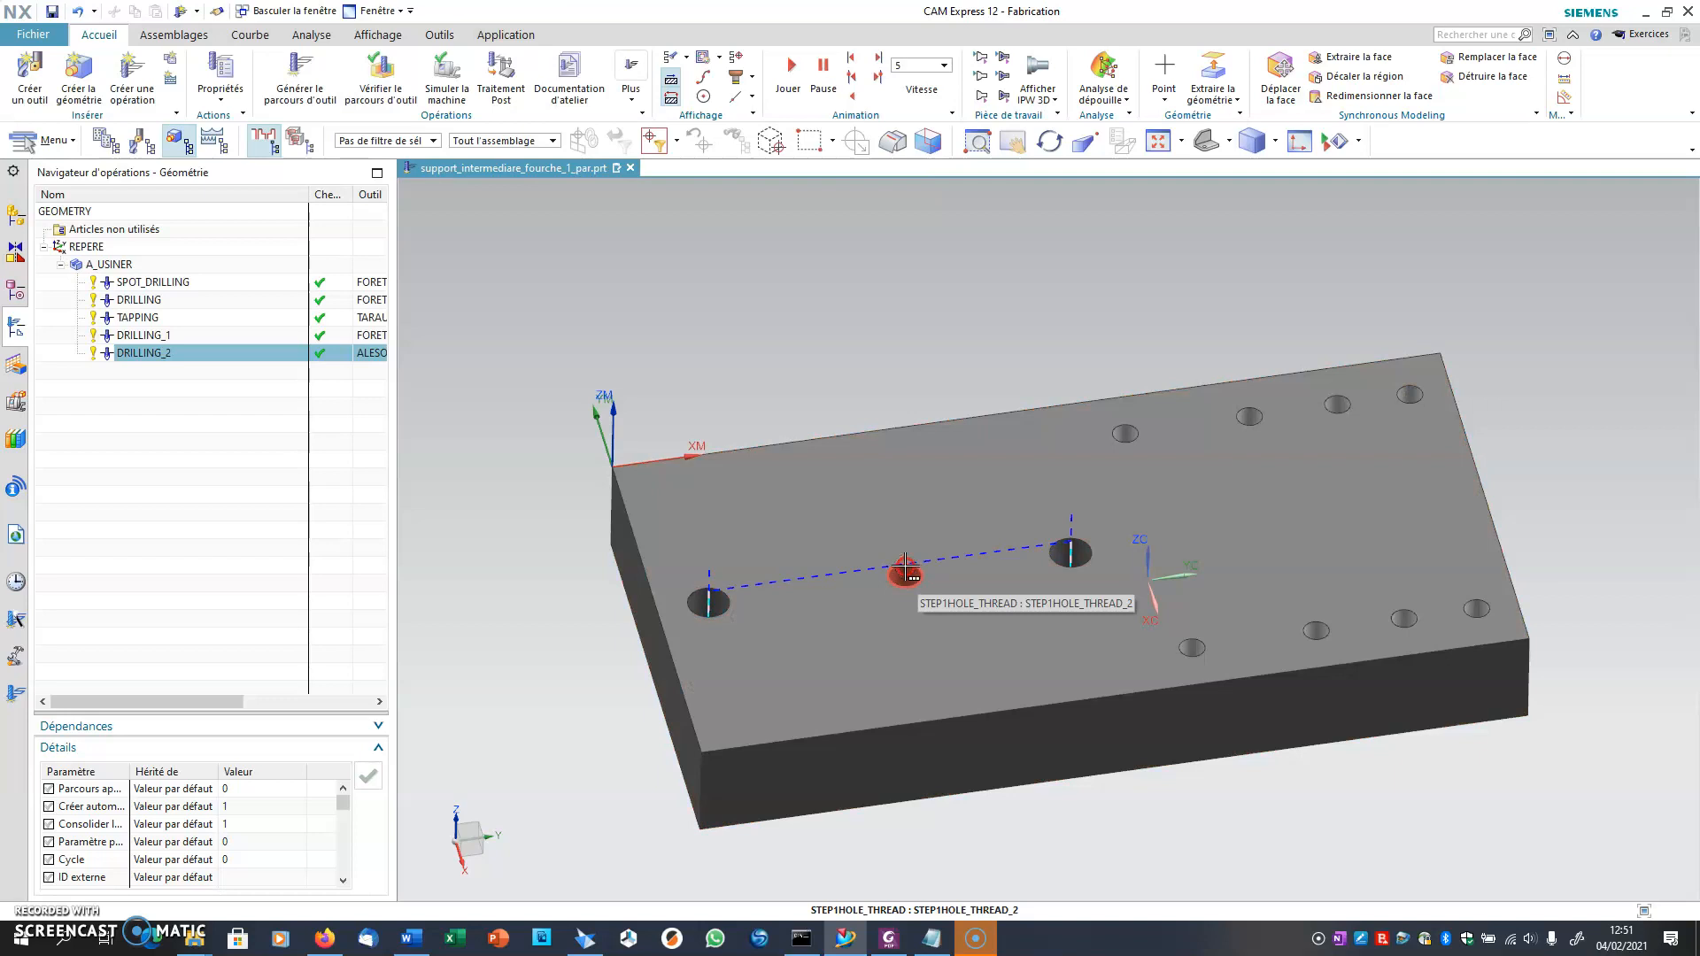
pyautogui.click(88, 316)
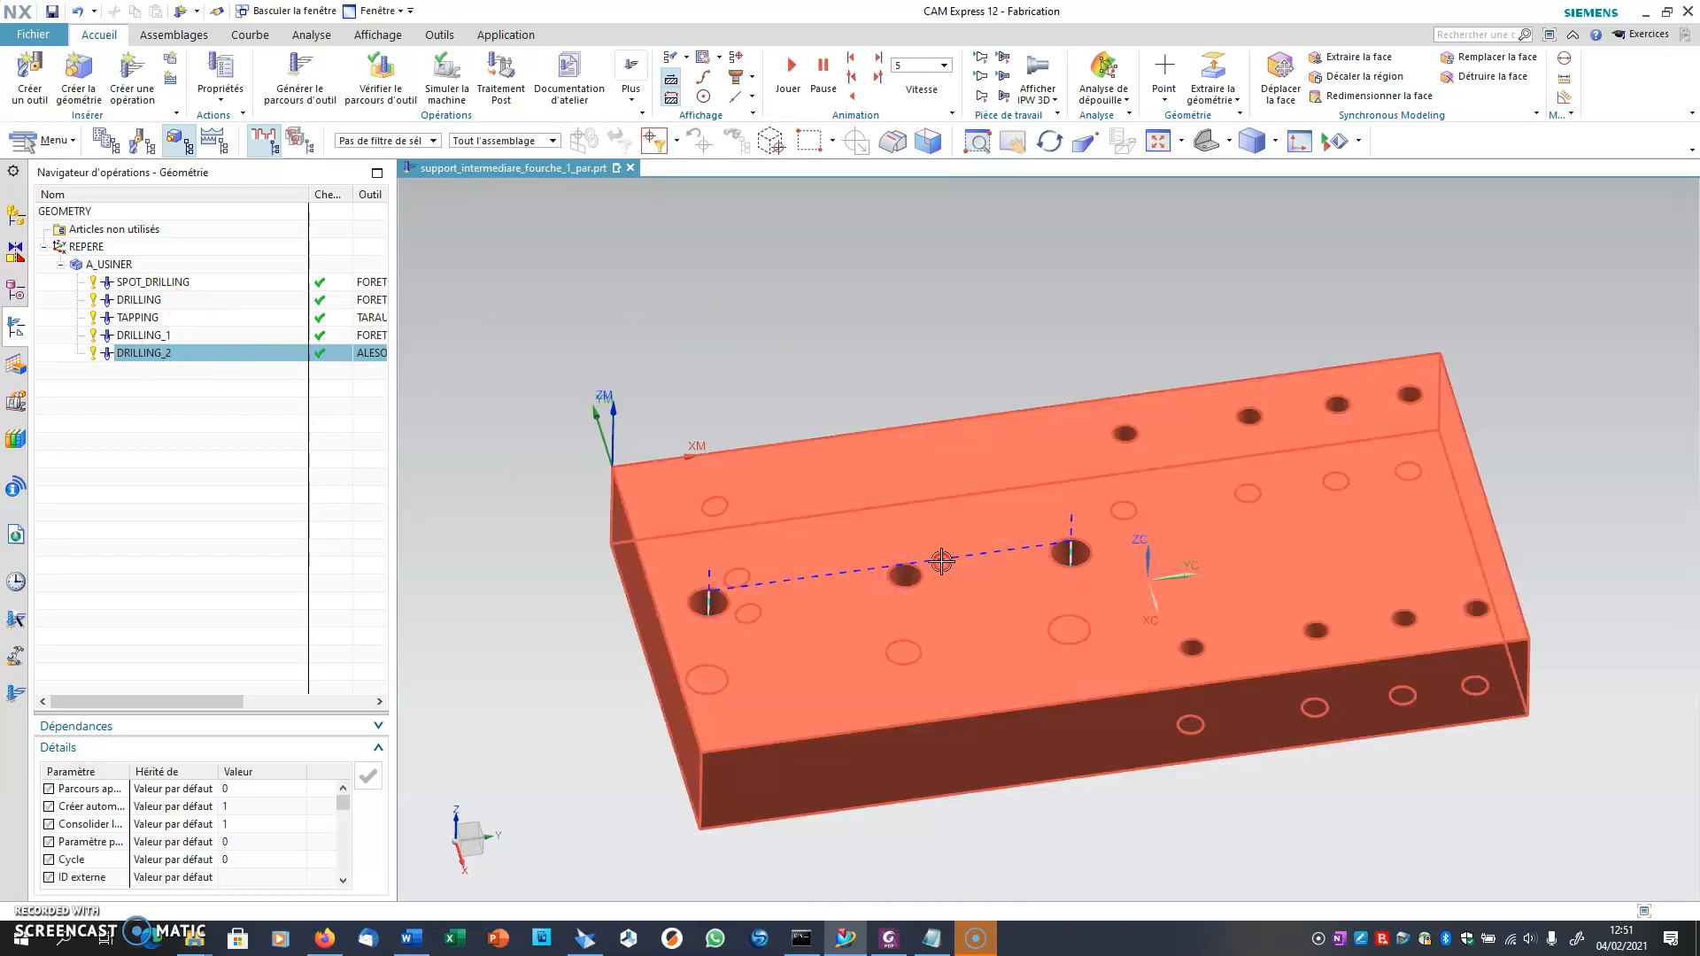
pyautogui.click(100, 266)
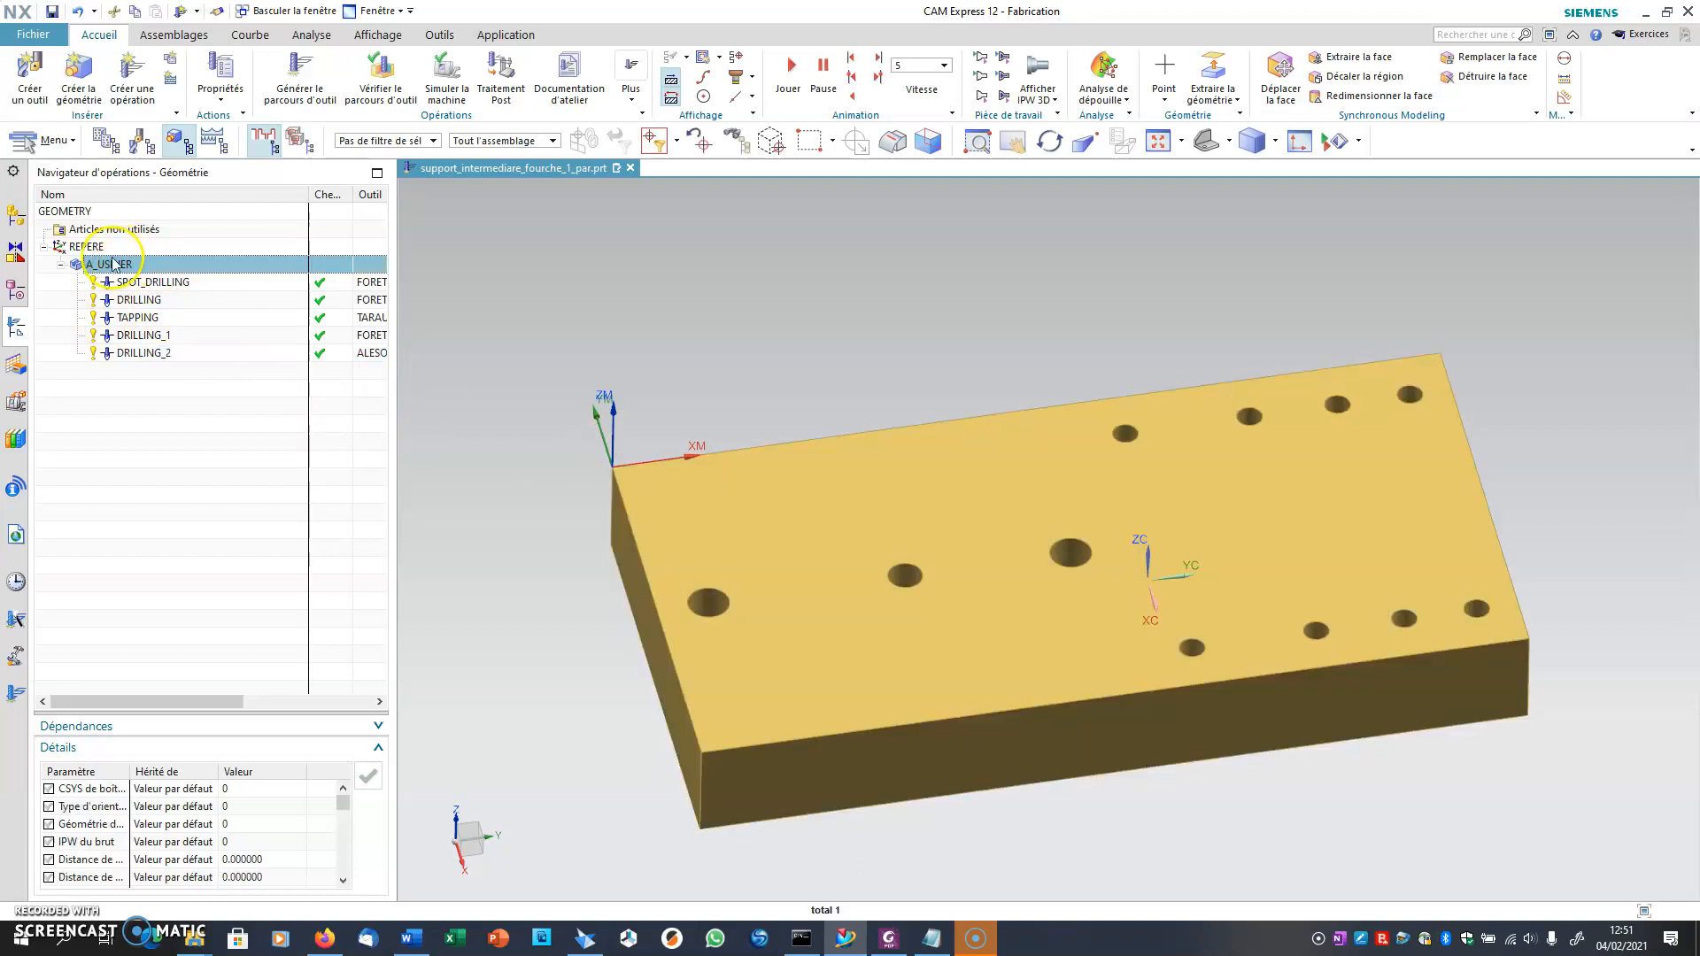
pyautogui.click(86, 247)
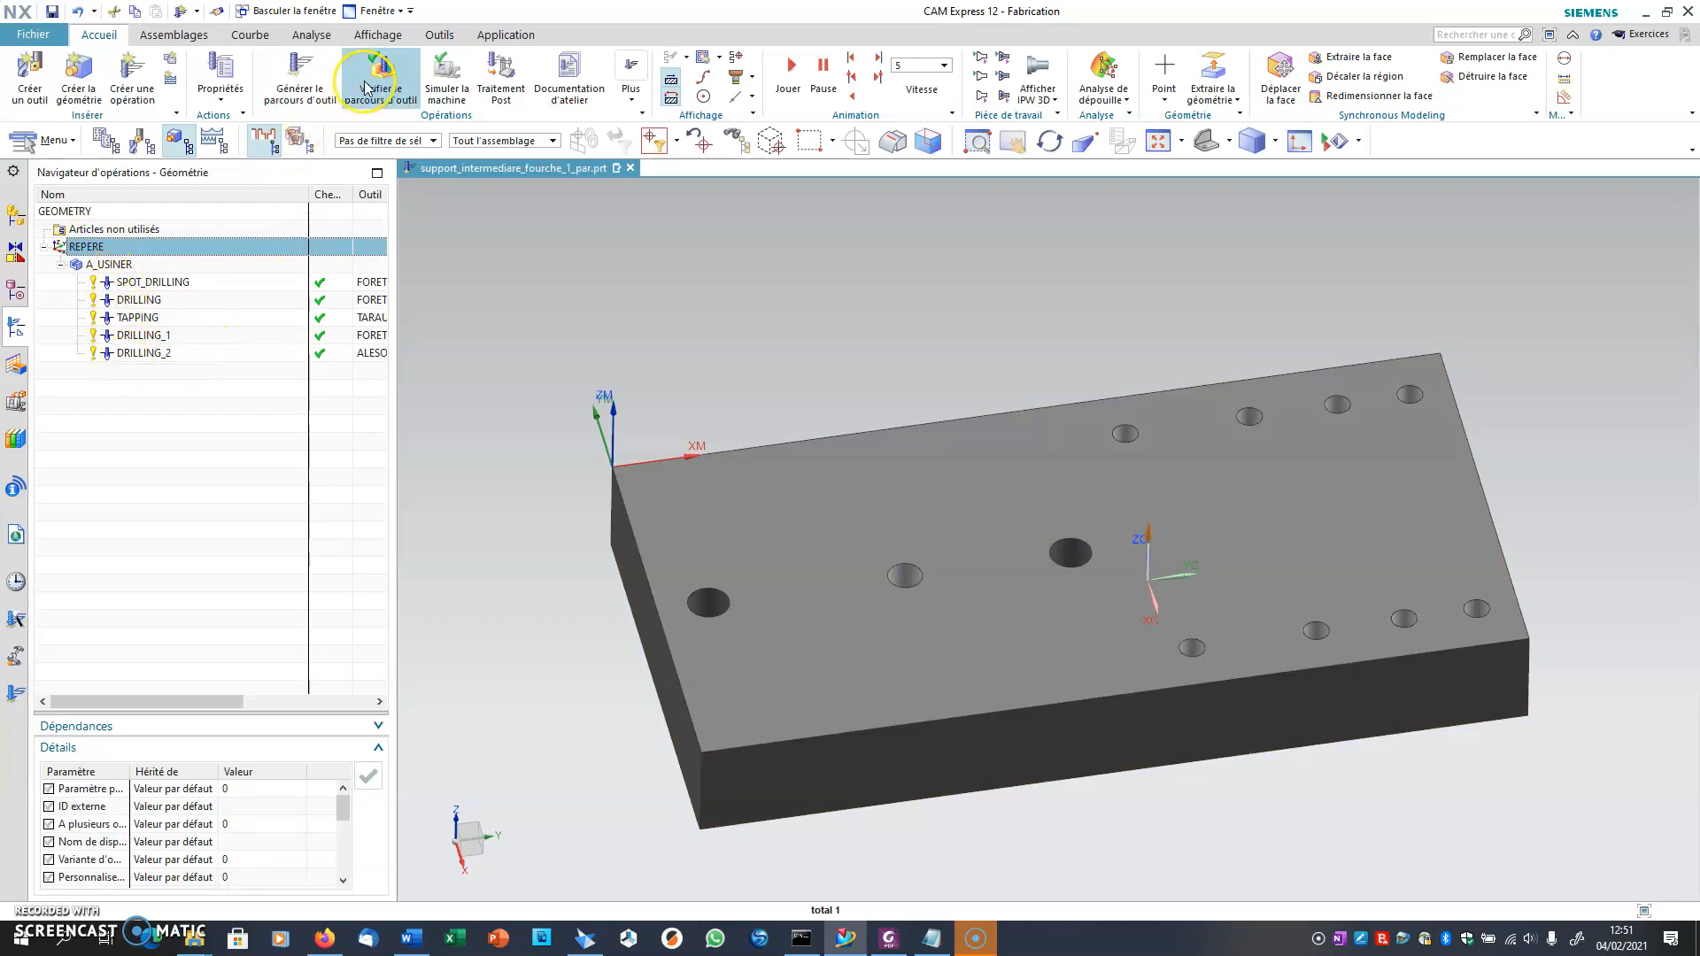
pyautogui.click(307, 106)
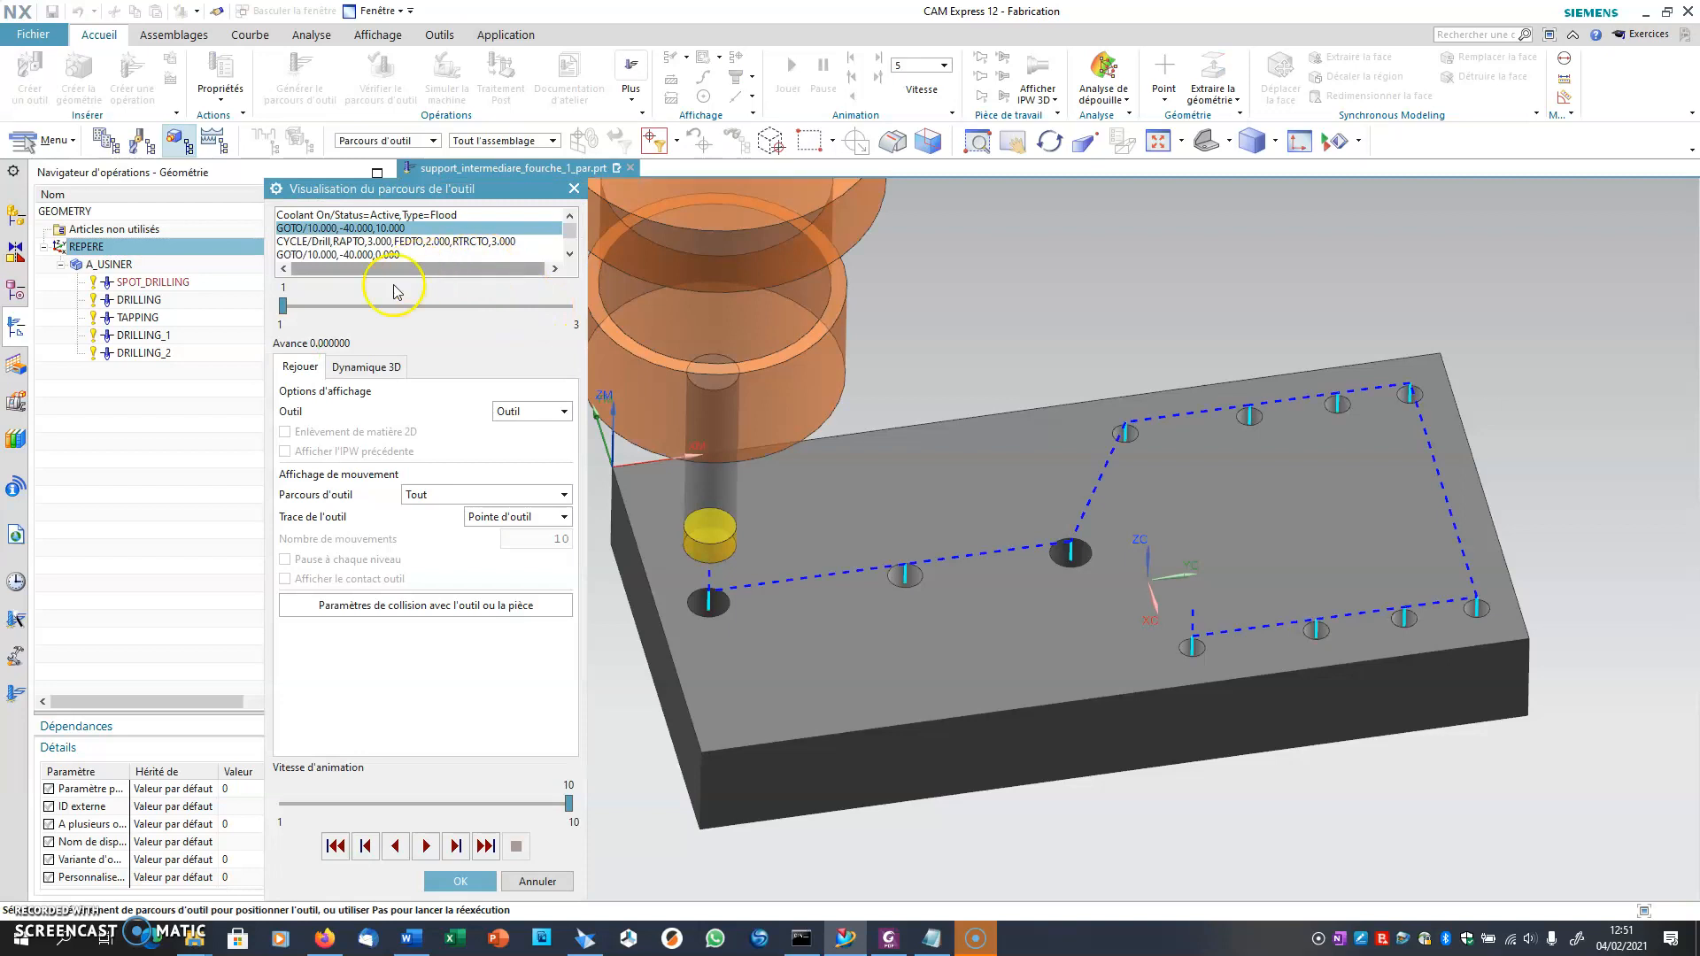
pyautogui.click(366, 363)
pyautogui.keyDown('shift'); pyautogui.moveTo(704, 522); pyautogui.dragTo(922, 490, button='middle'); pyautogui.keyUp('shift')
pyautogui.click(453, 805)
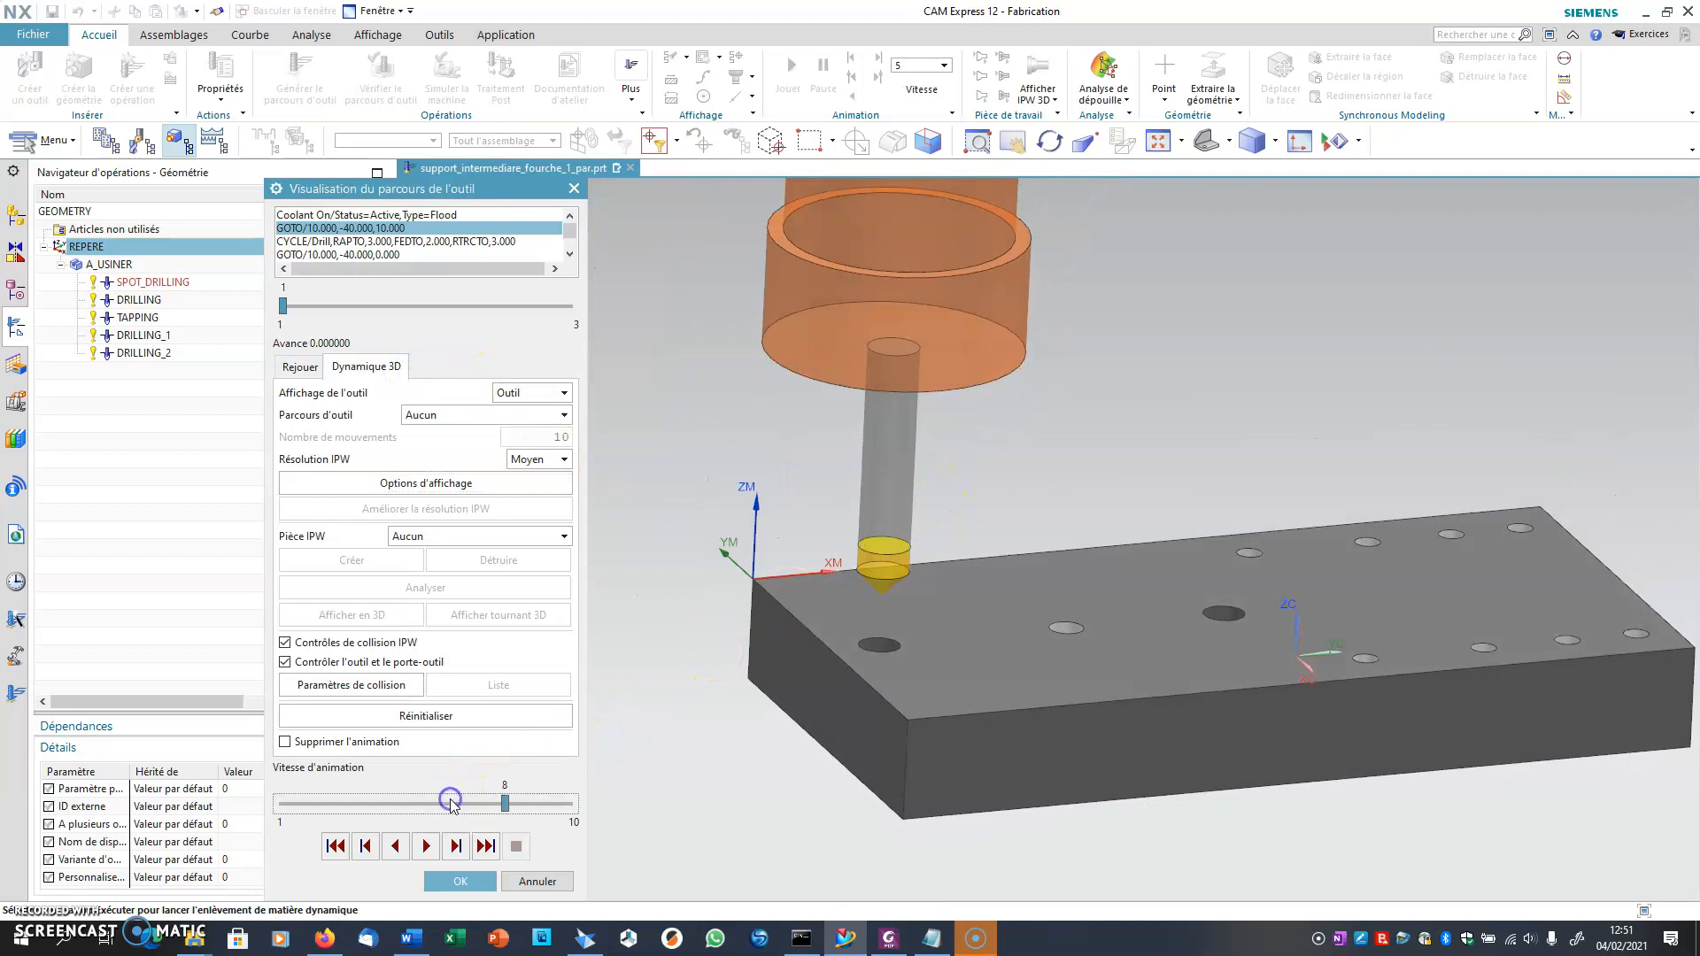
pyautogui.click(432, 845)
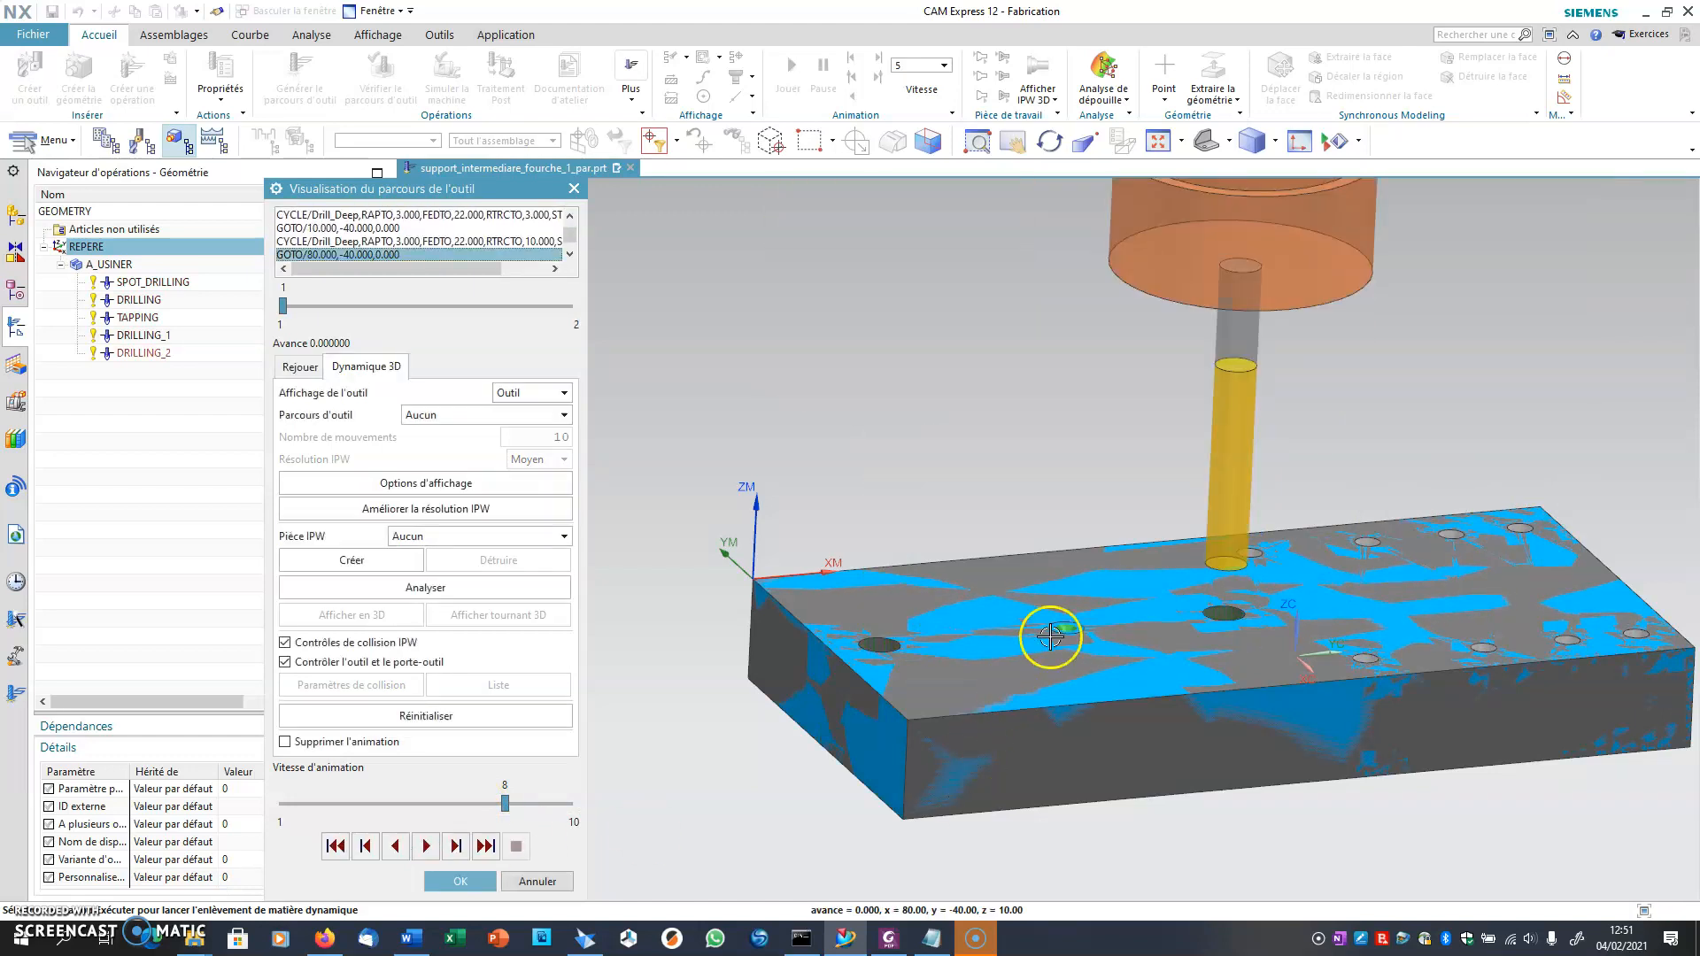
pyautogui.click(467, 882)
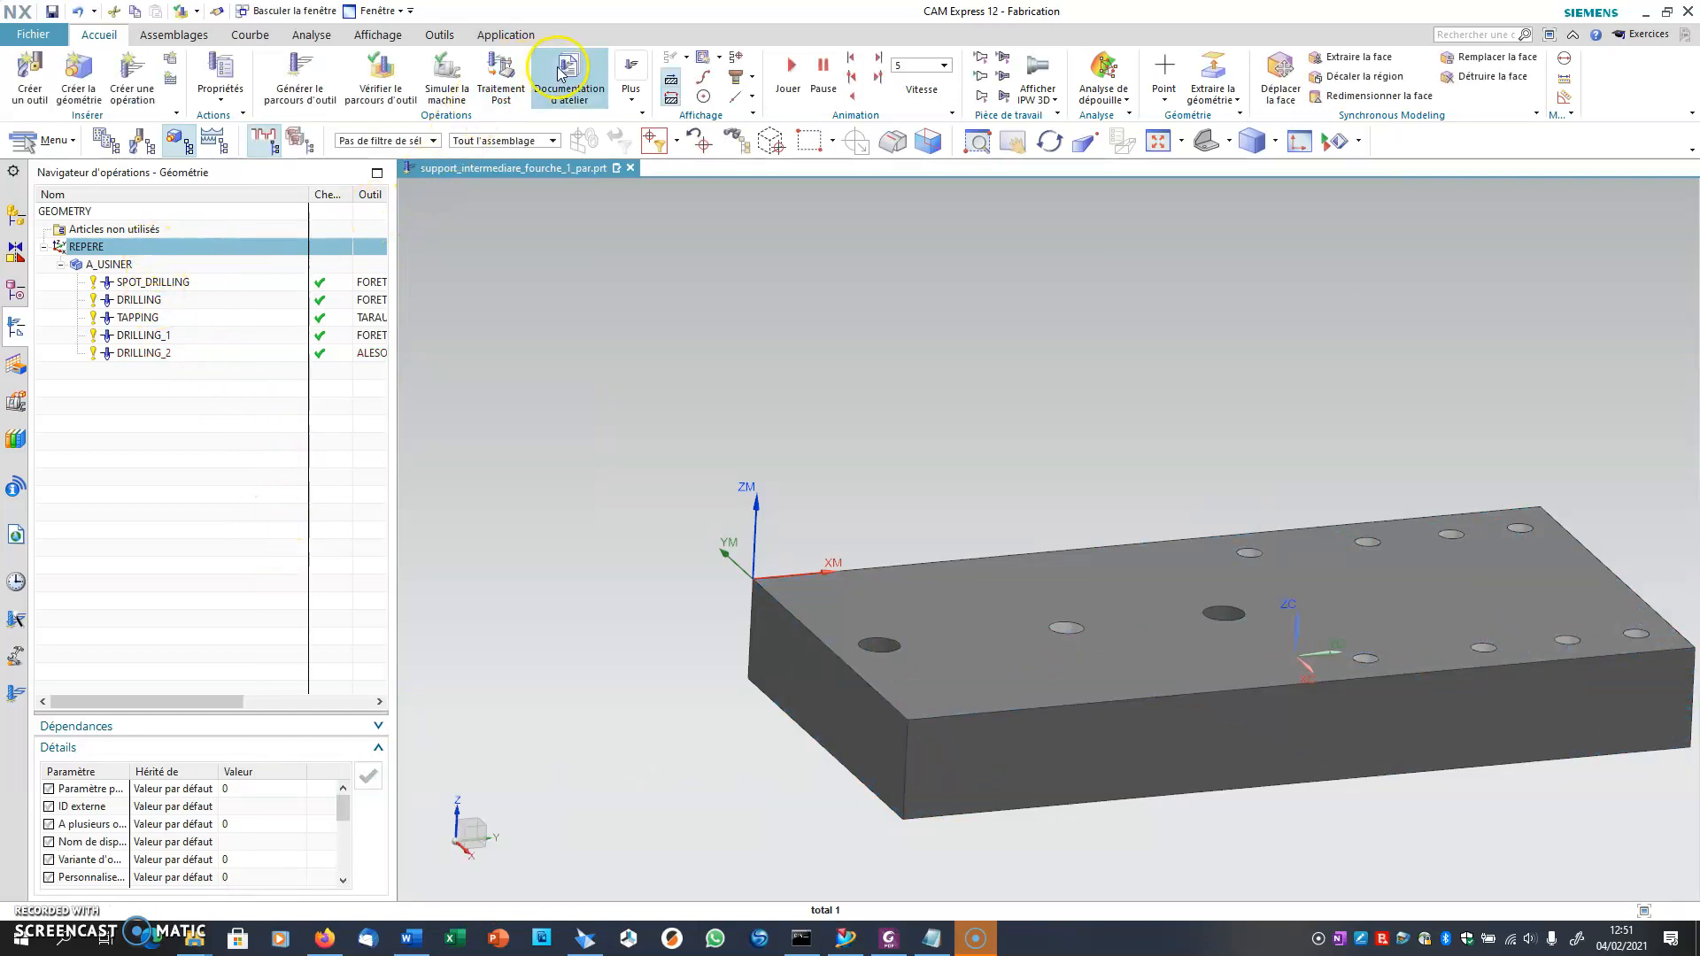
# - Generate the shop documentation for program group 1 in program order, using the Phase d'usinage FRAISAGE report format
pyautogui.click(107, 142)
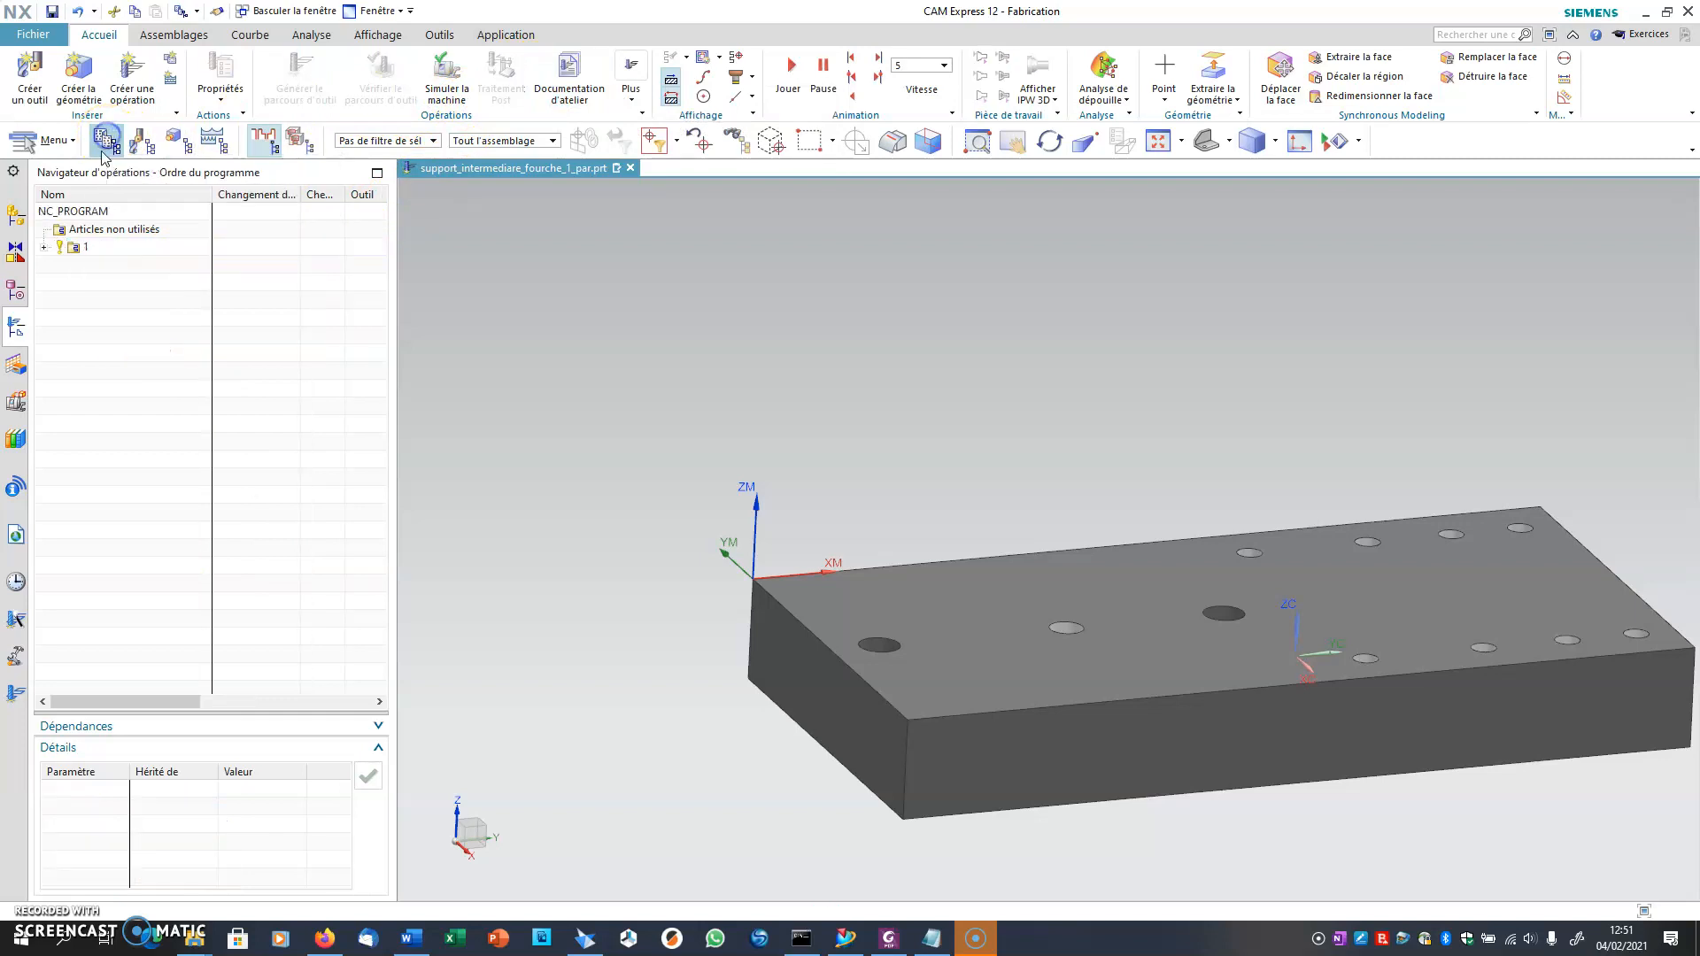
pyautogui.click(45, 247)
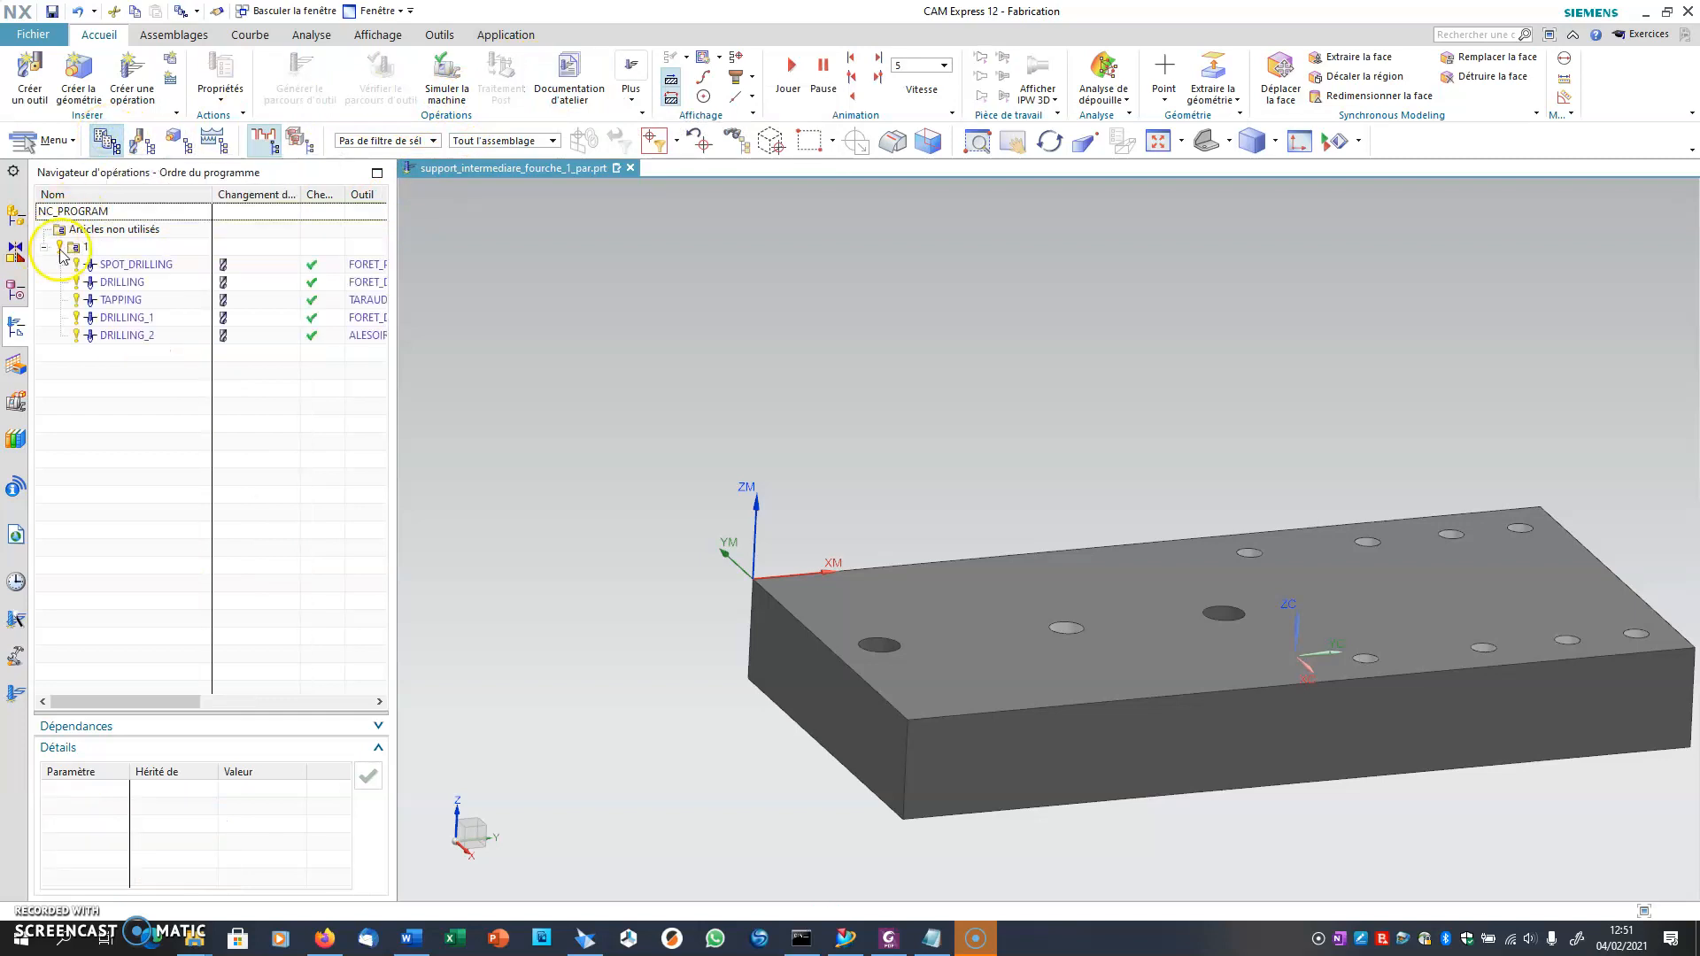
pyautogui.click(75, 247)
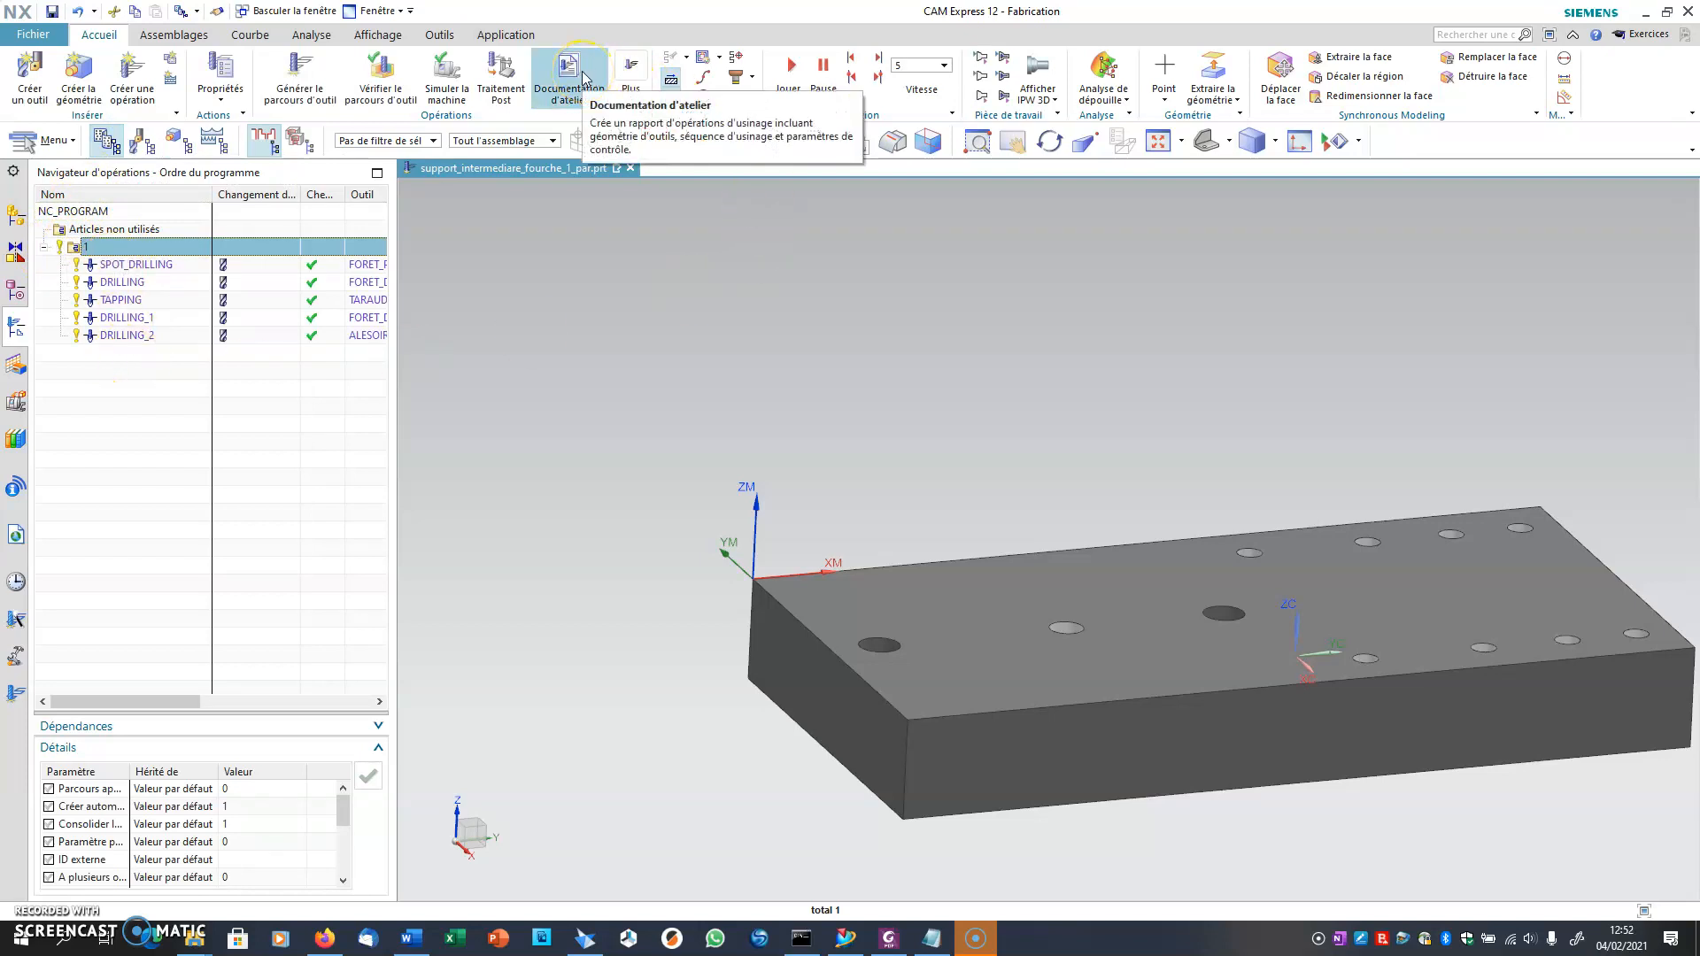
pyautogui.click(584, 78)
pyautogui.click(365, 293)
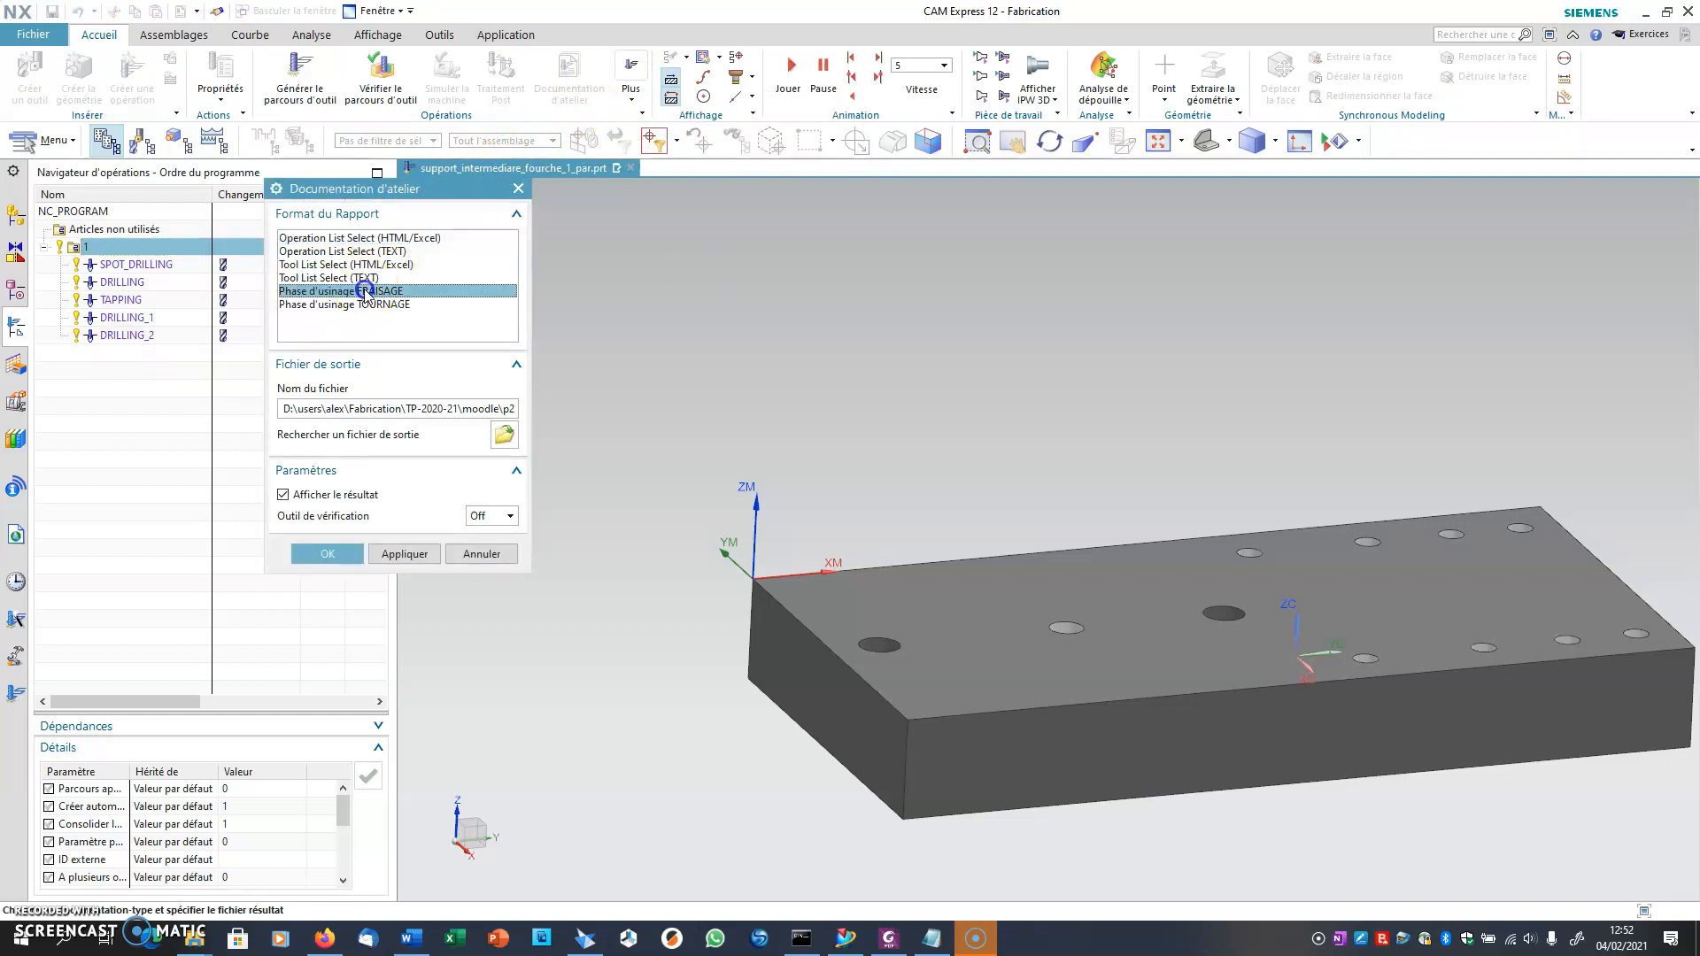
pyautogui.click(327, 553)
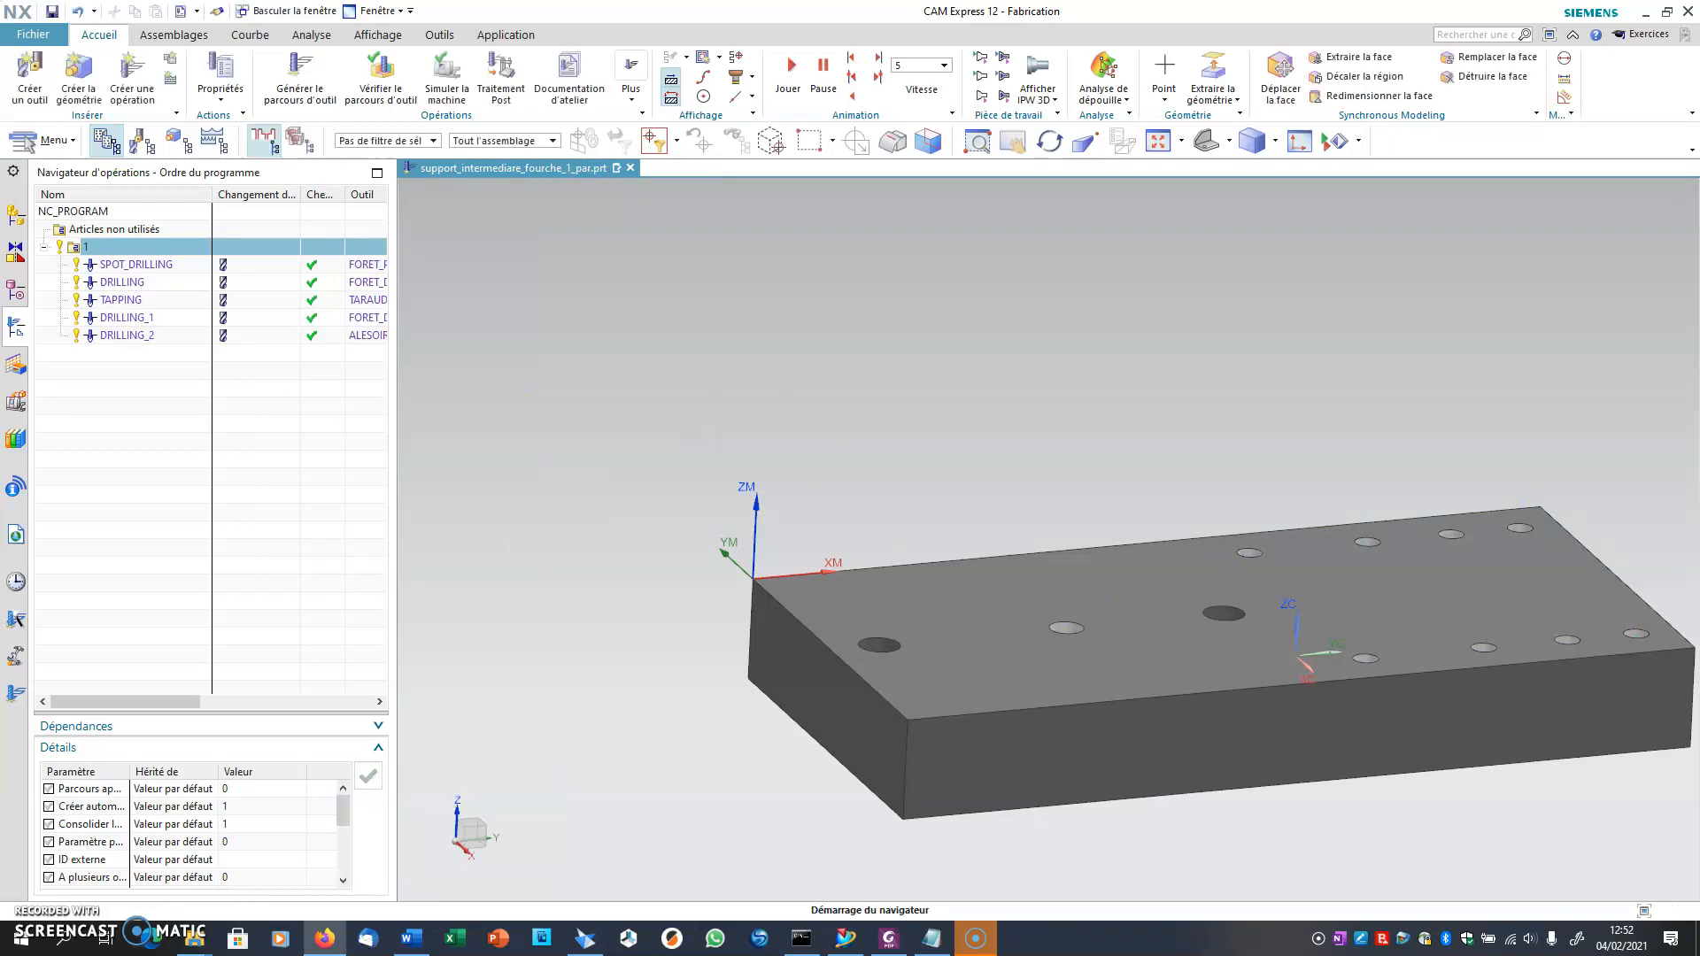
# - Review the tools and cutting parameters of each operation in the HTML report, then close the browser
pyautogui.scroll(-2, 894, 554)
pyautogui.scroll(-4, 896, 558)
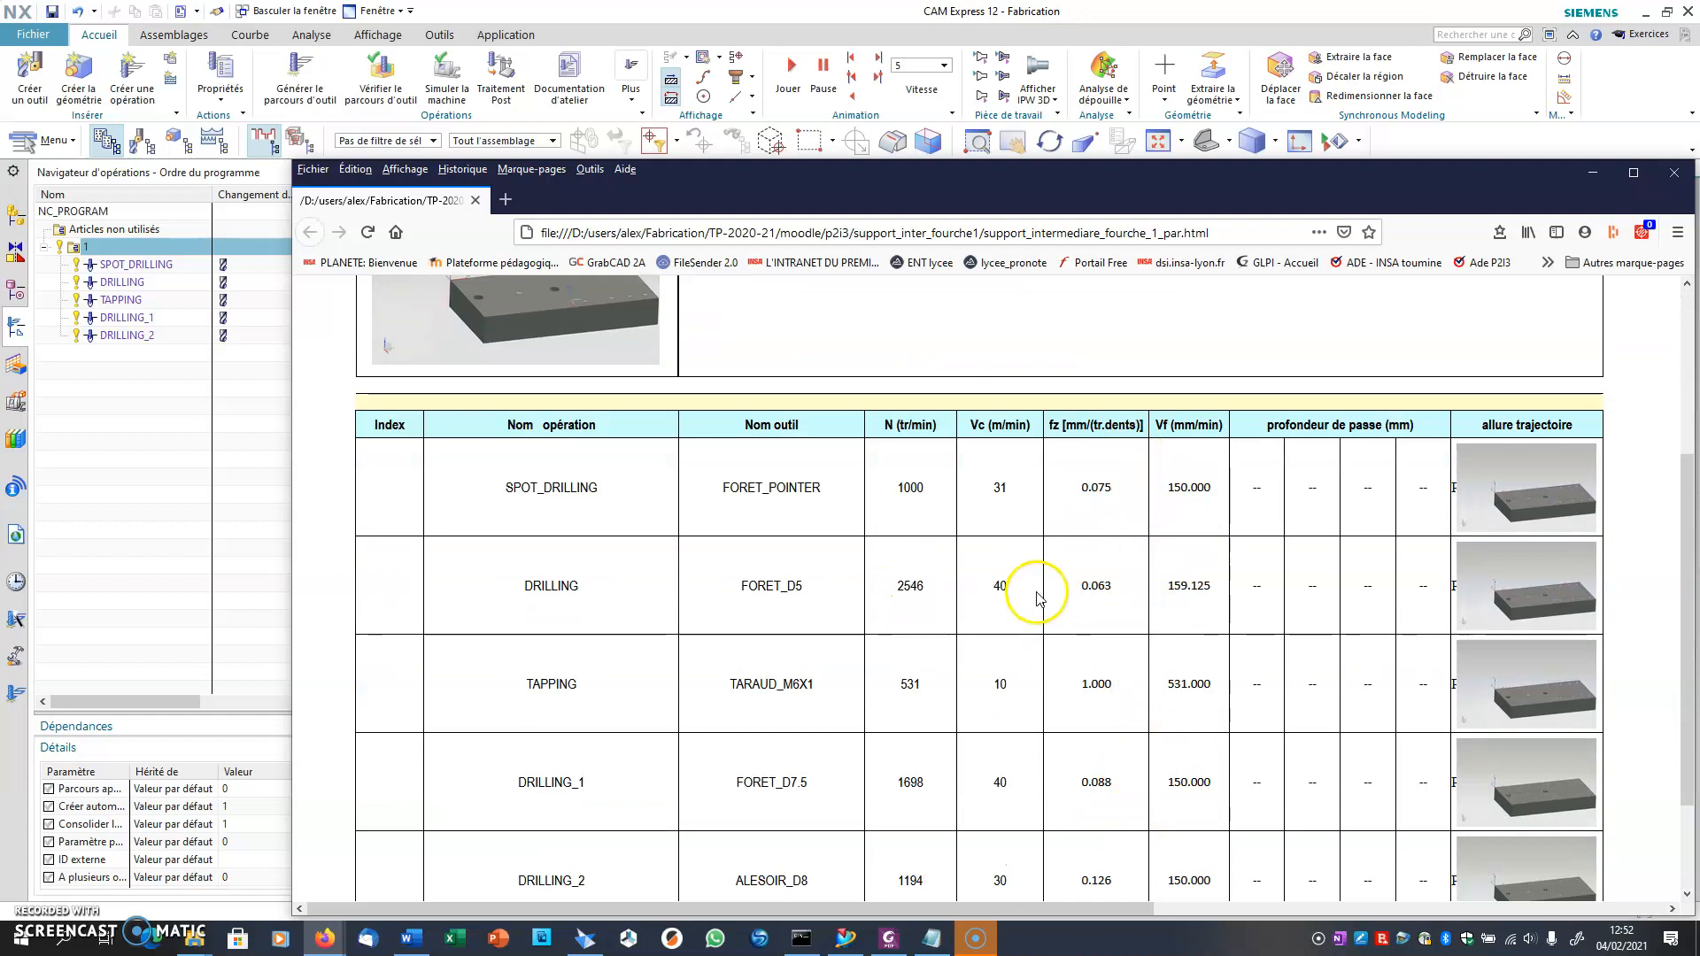
pyautogui.click(1674, 173)
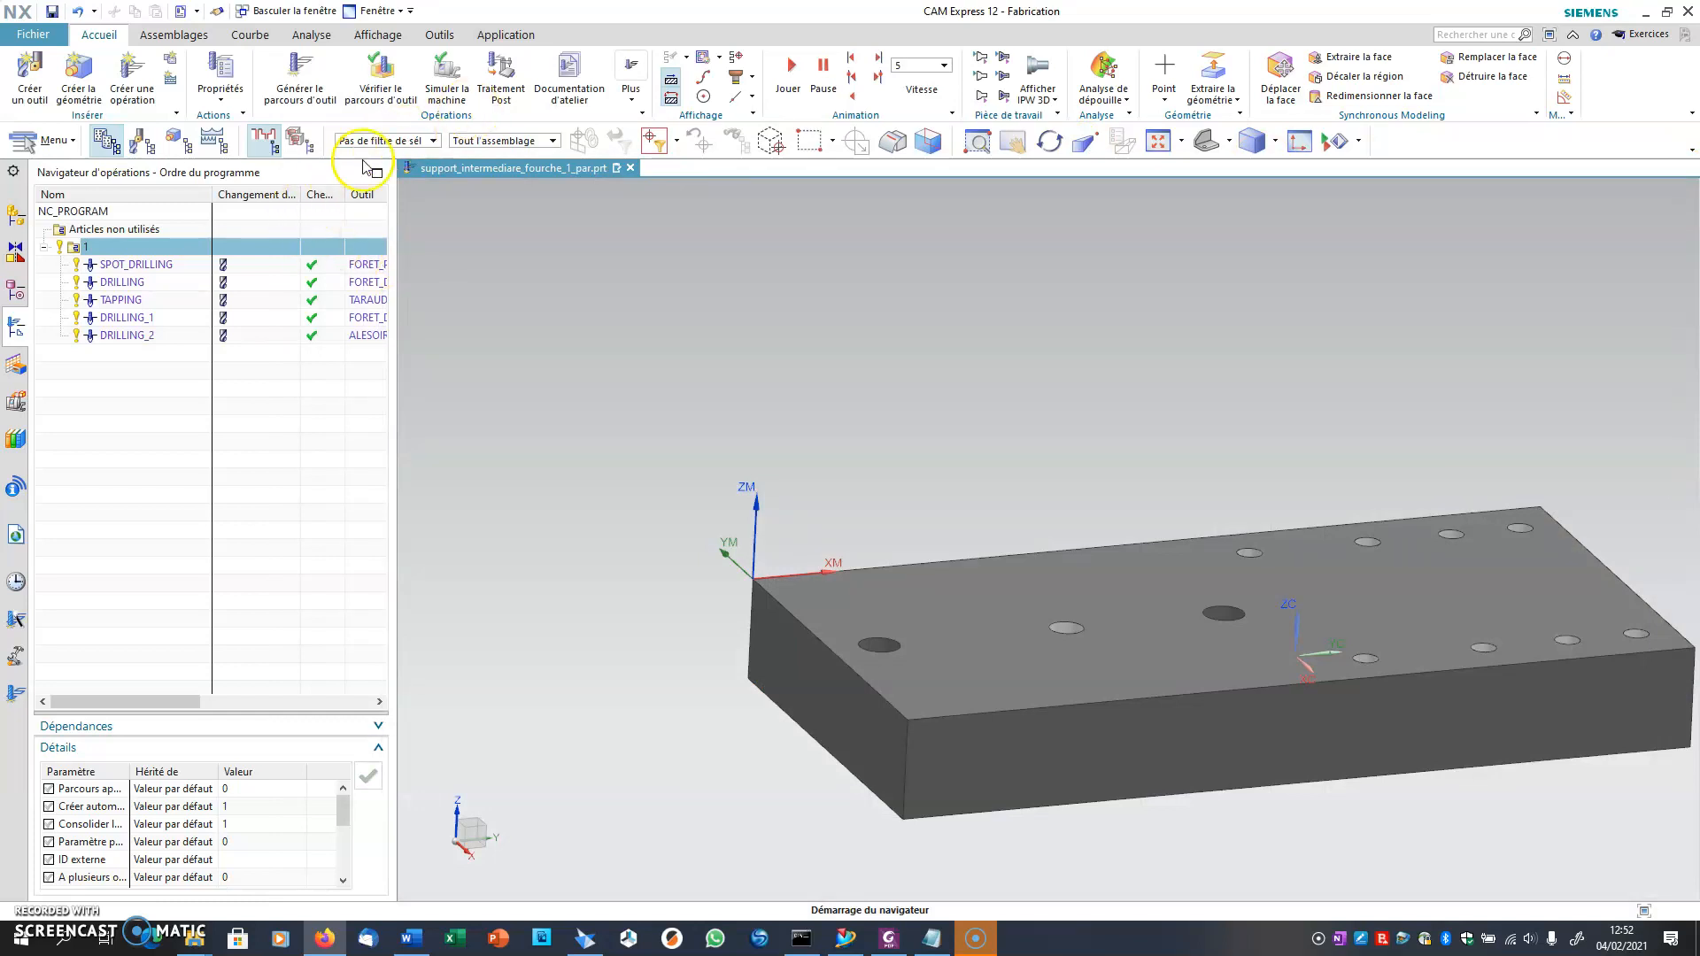
# - Post-process program group 1 with the DMG - 840D post-processor, look through the generated NC code and close the listing
pyautogui.click(509, 87)
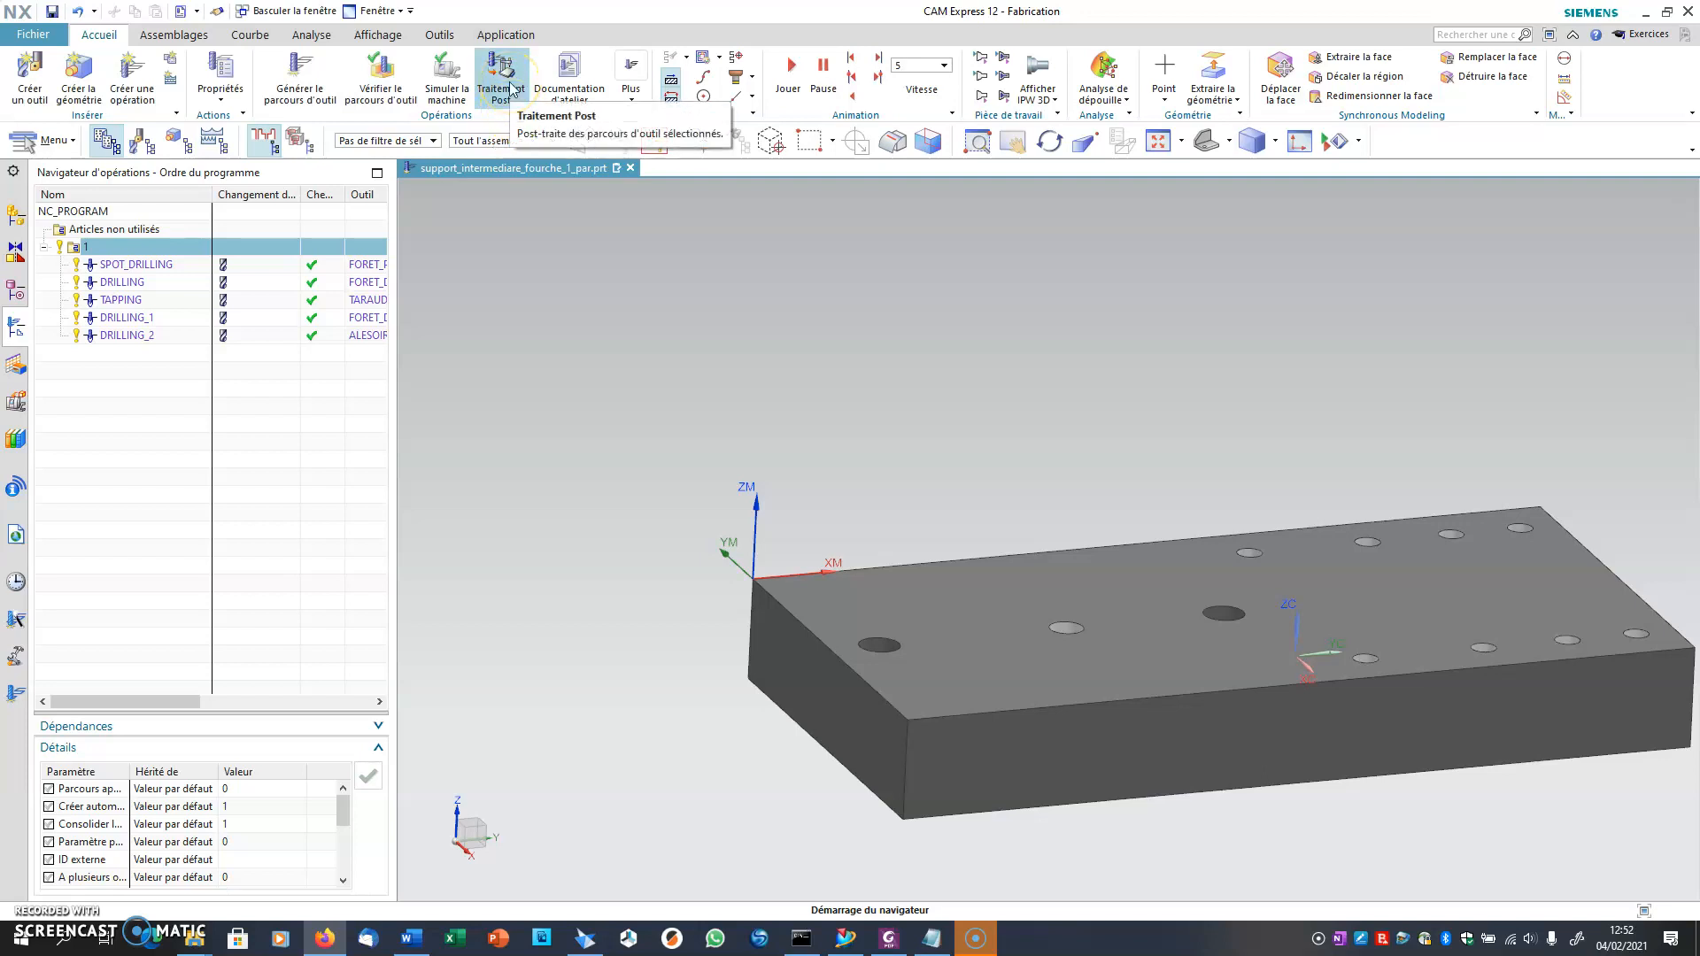
pyautogui.click(494, 88)
pyautogui.click(496, 88)
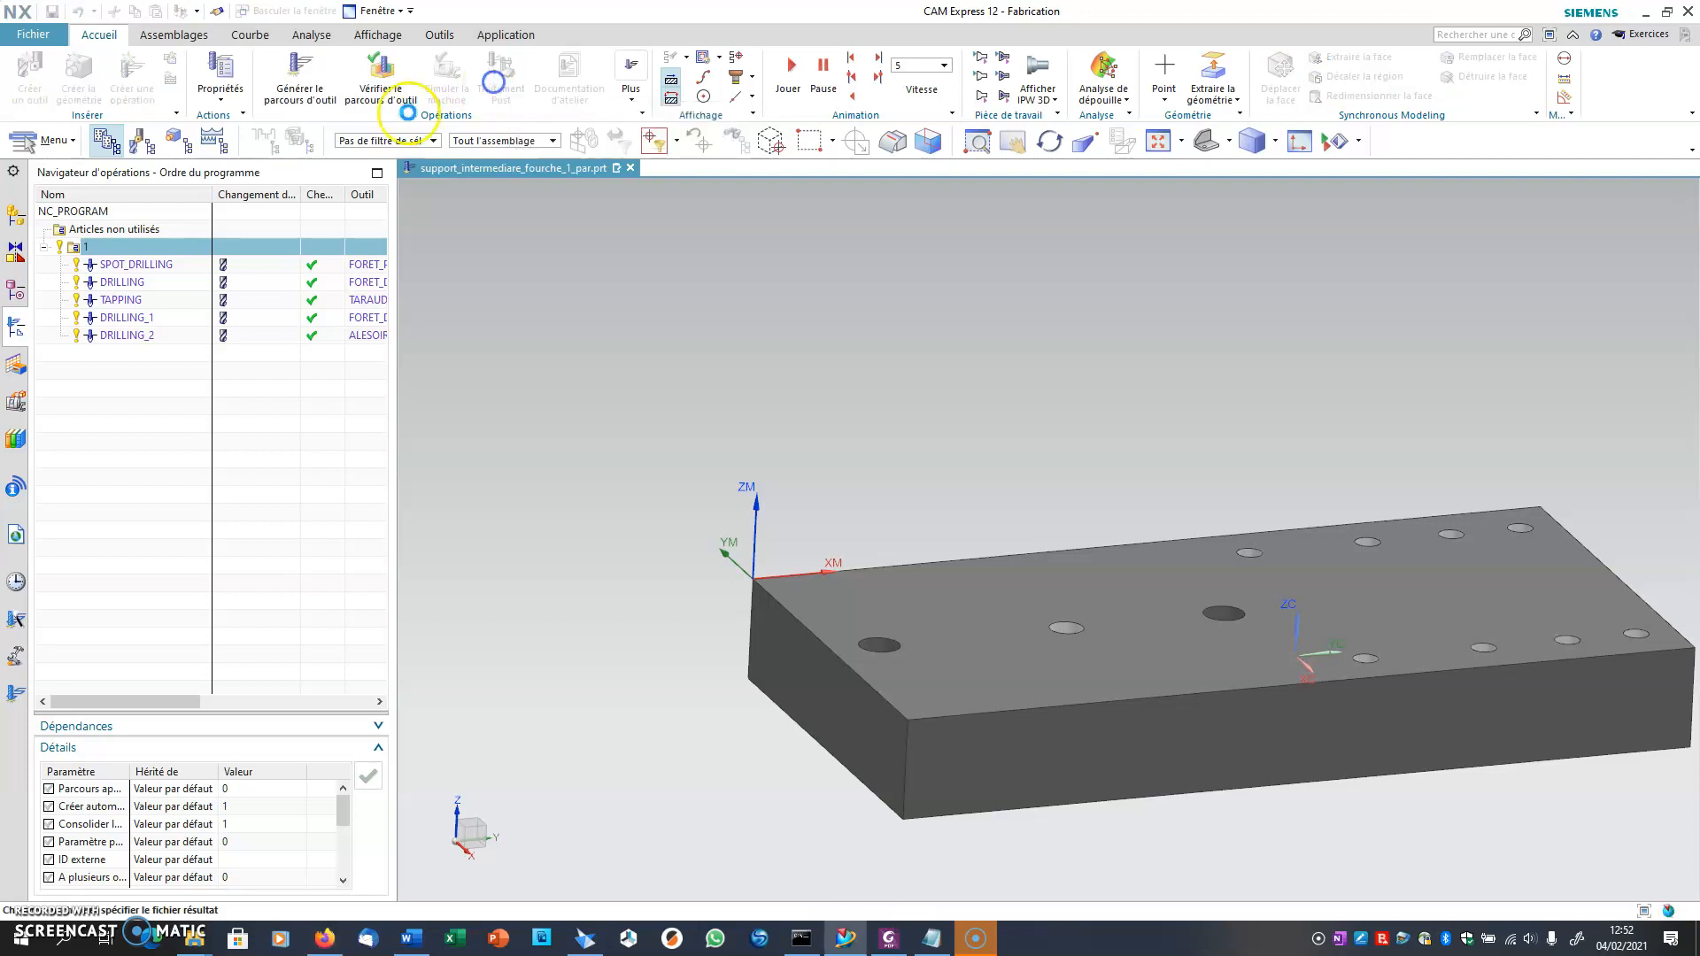
pyautogui.click(363, 190)
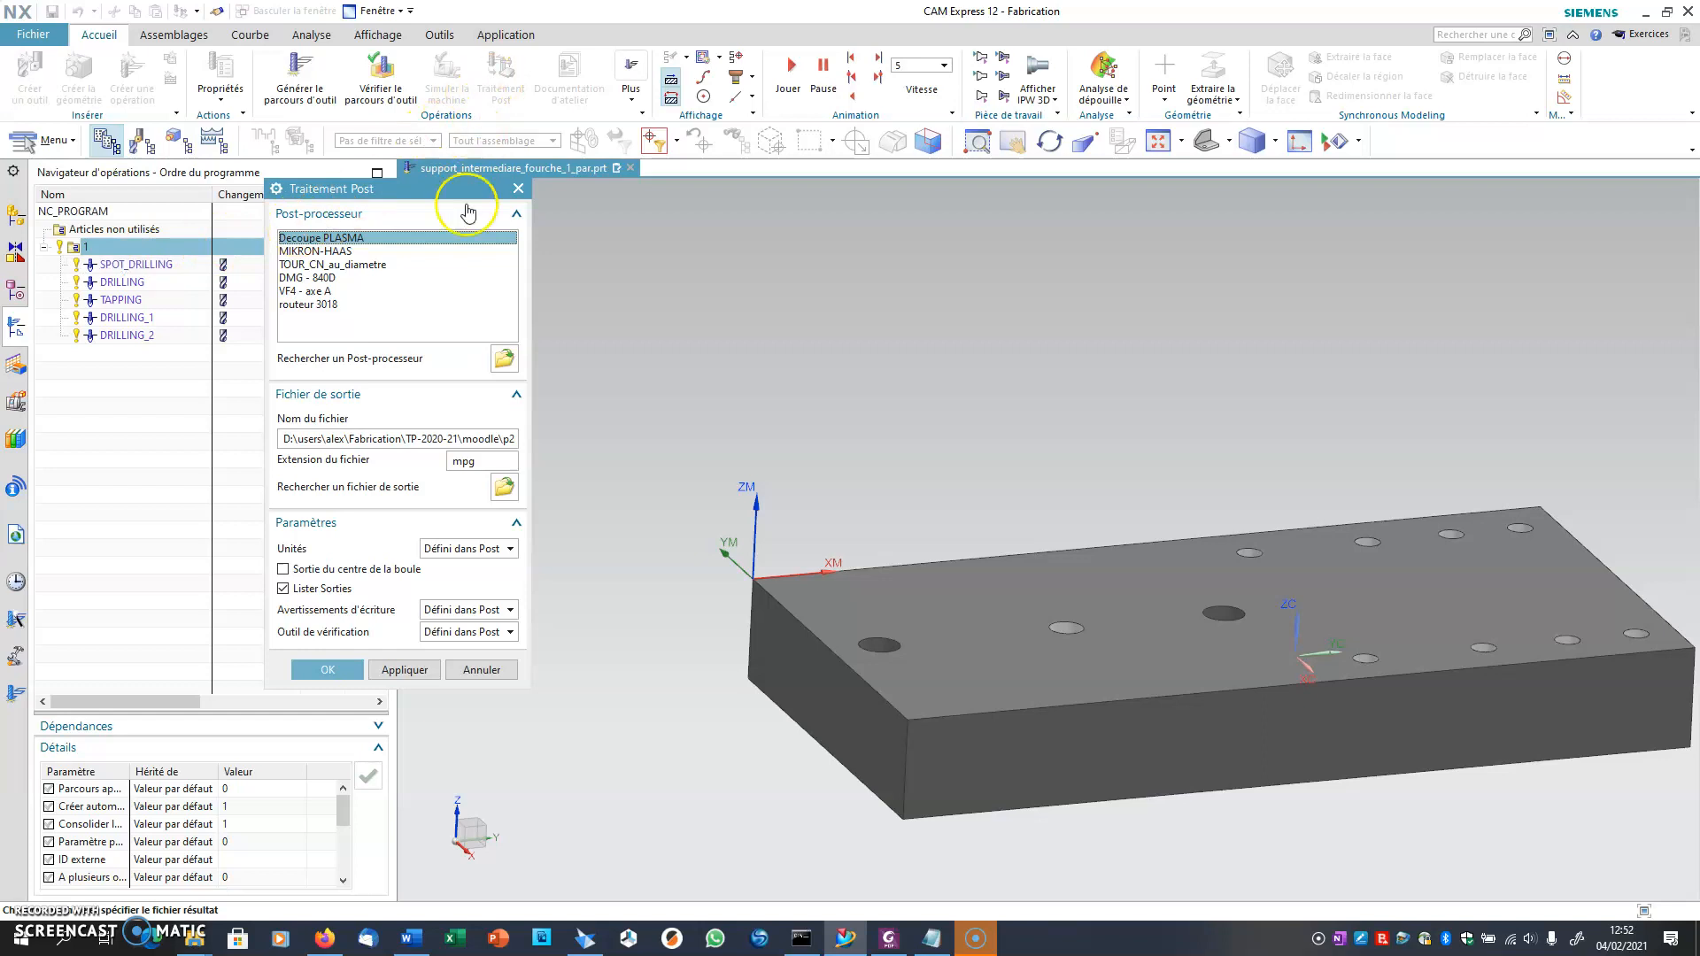
pyautogui.click(335, 252)
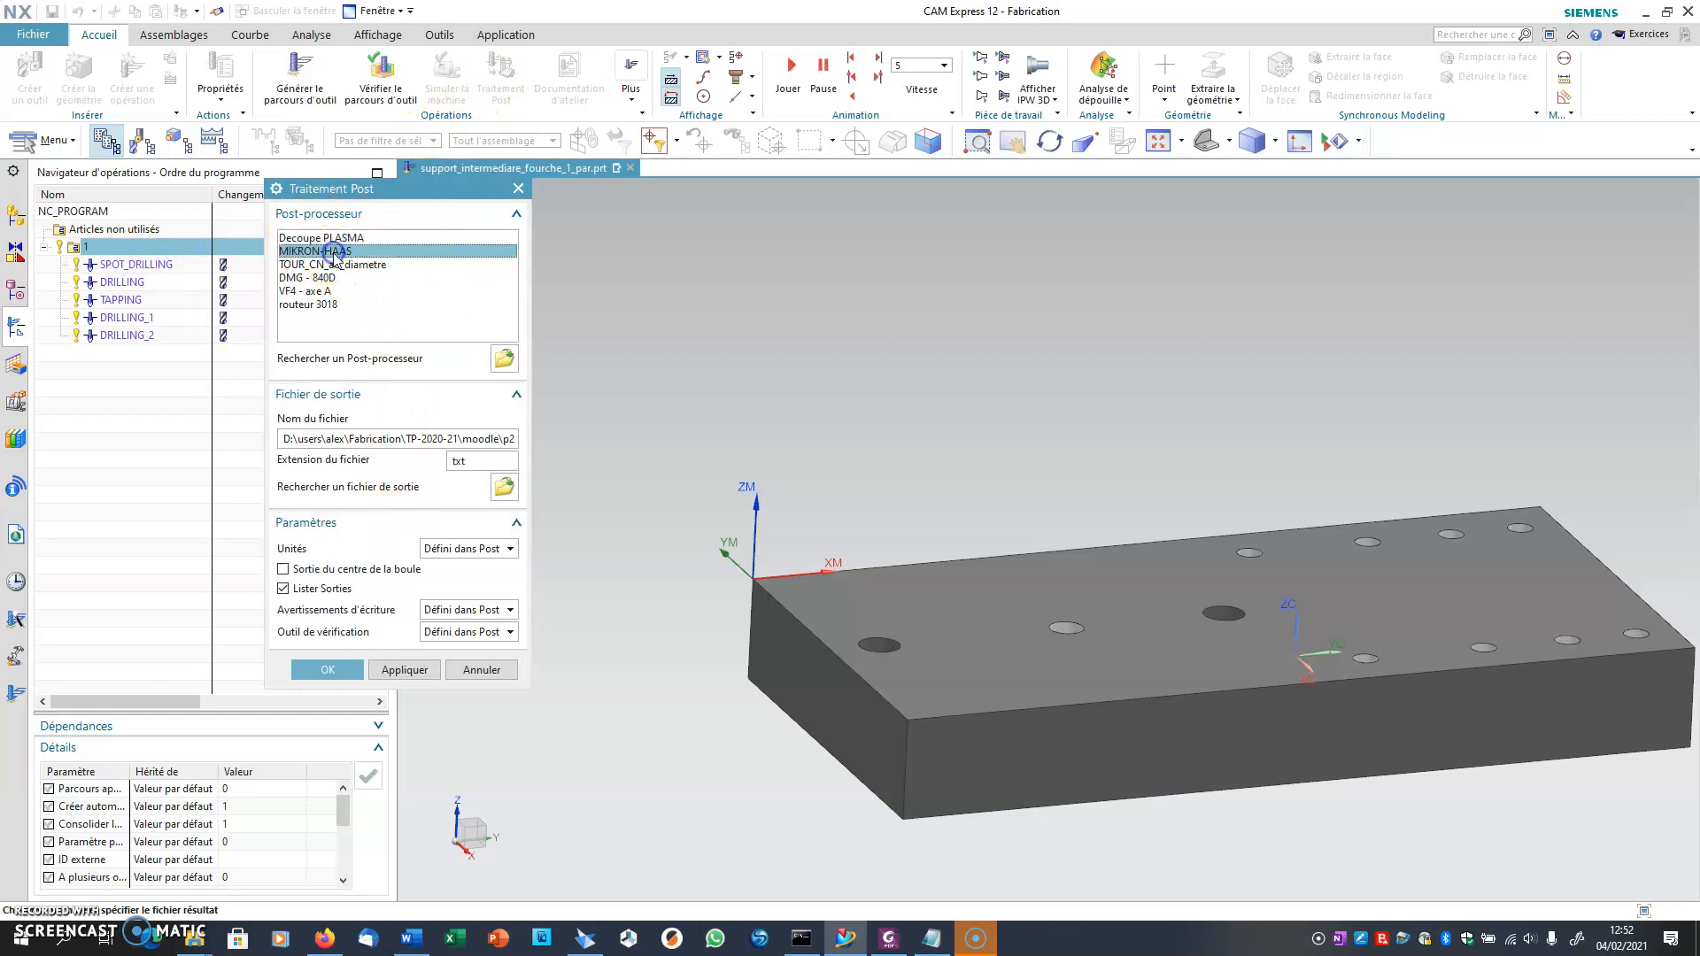
pyautogui.click(321, 278)
pyautogui.click(328, 671)
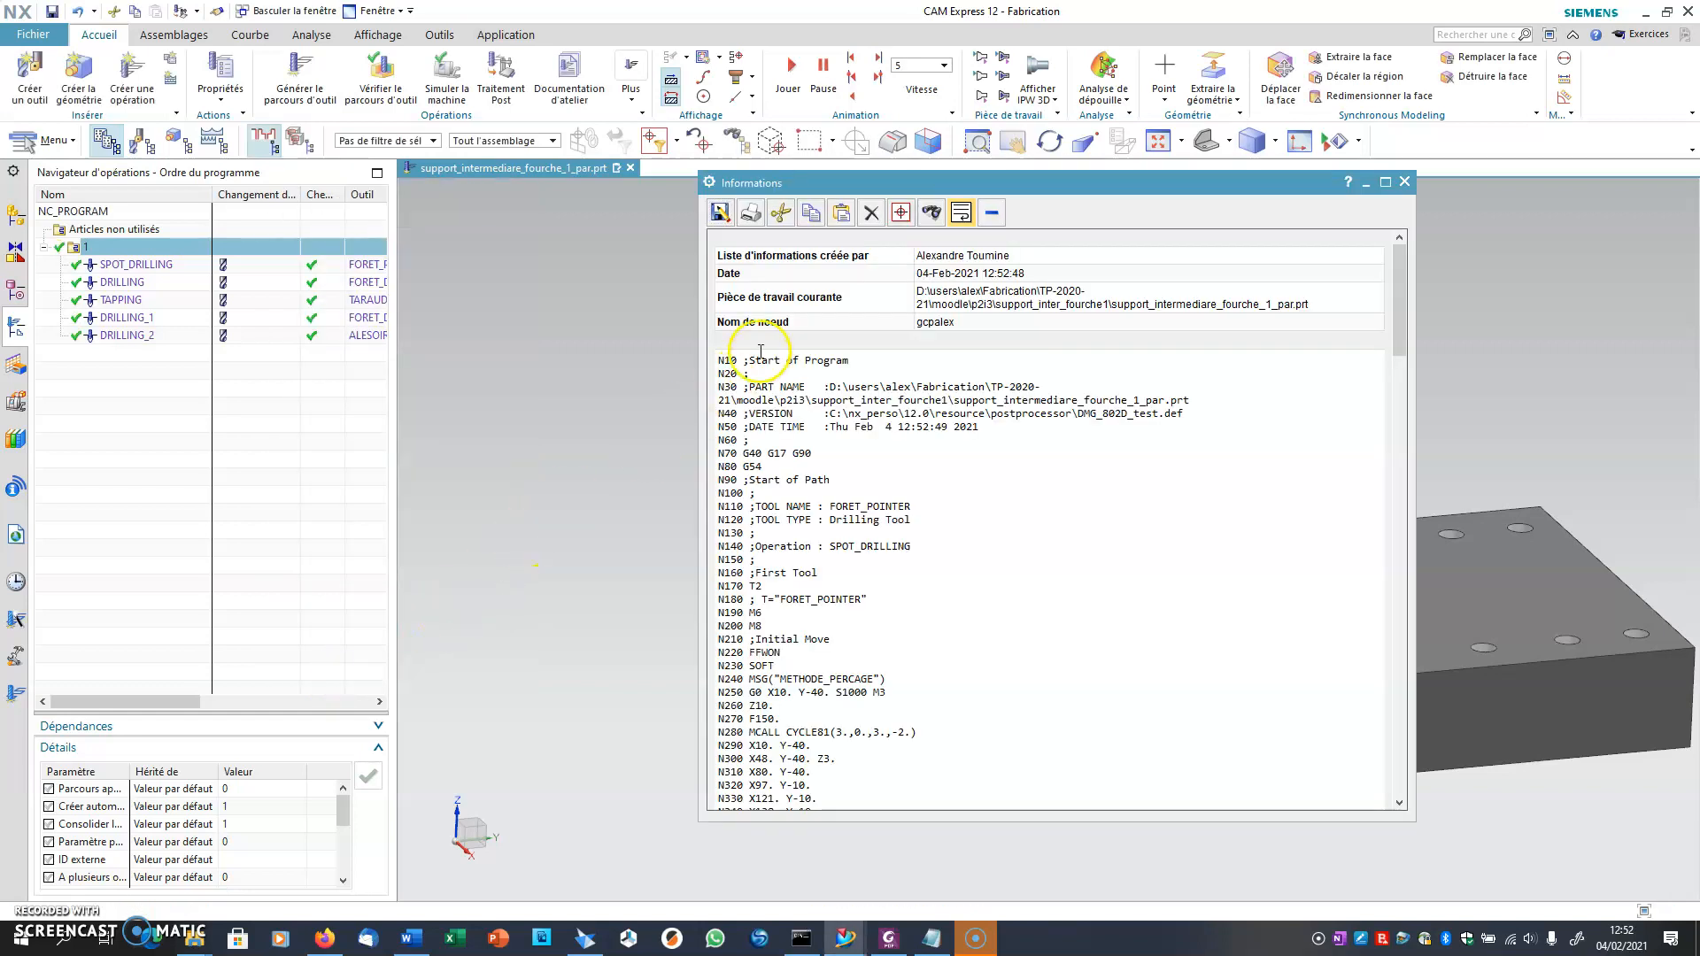
pyautogui.scroll(-5, 806, 460)
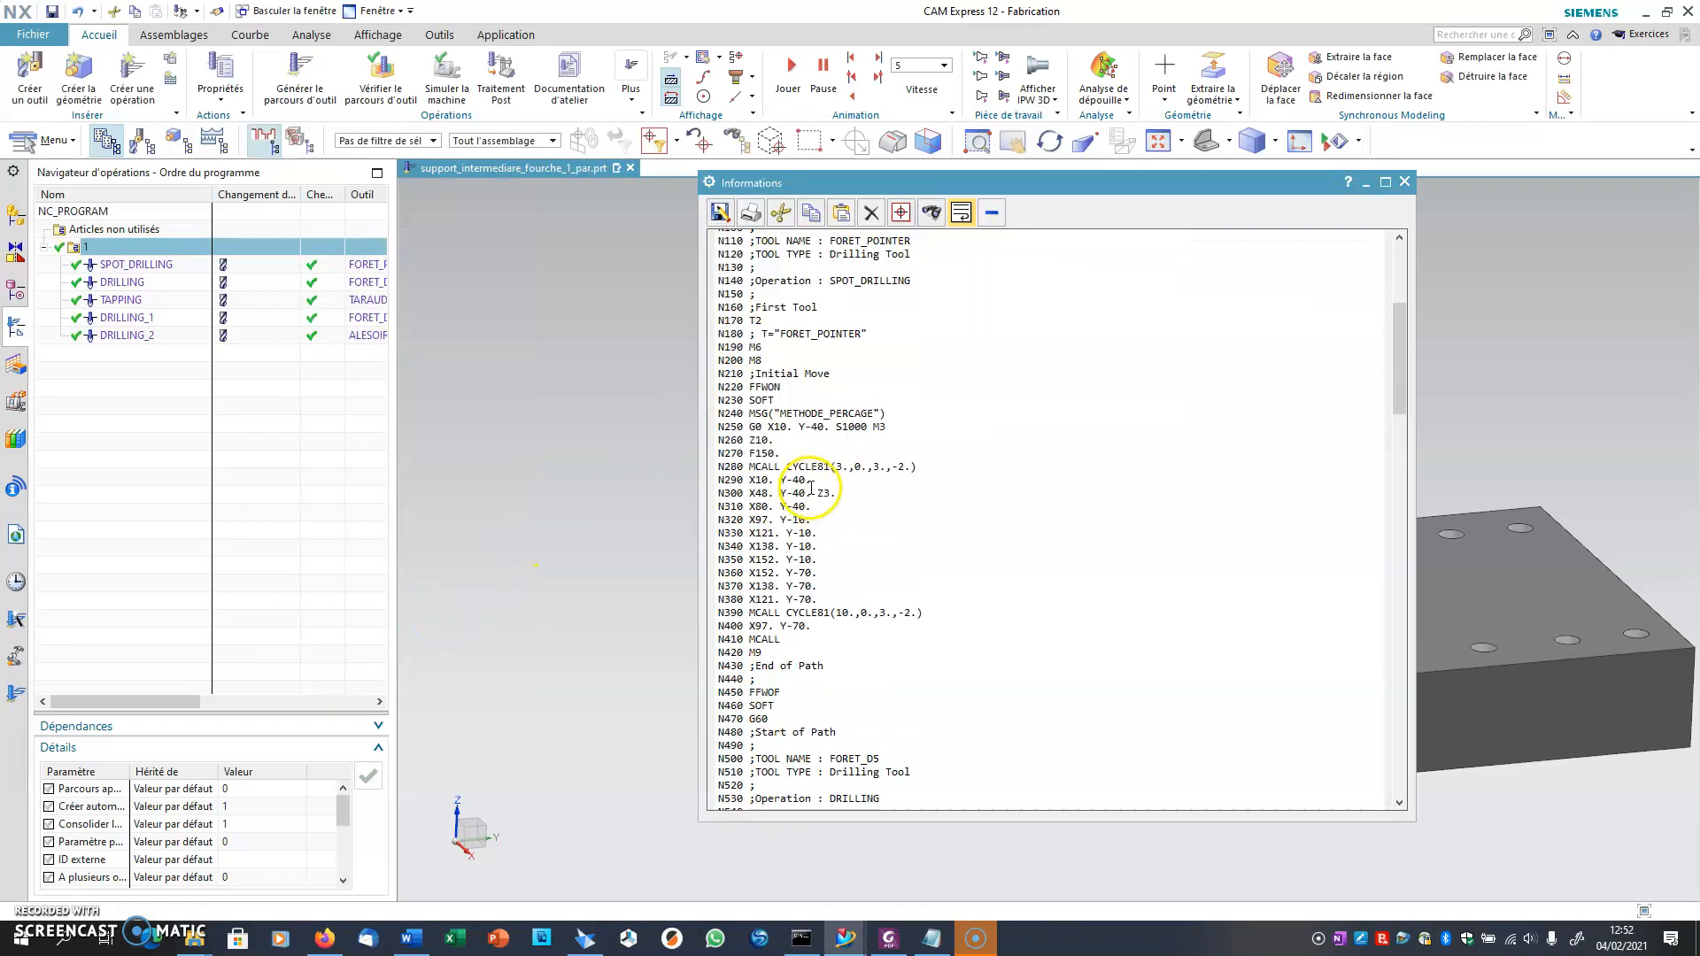
pyautogui.click(1405, 182)
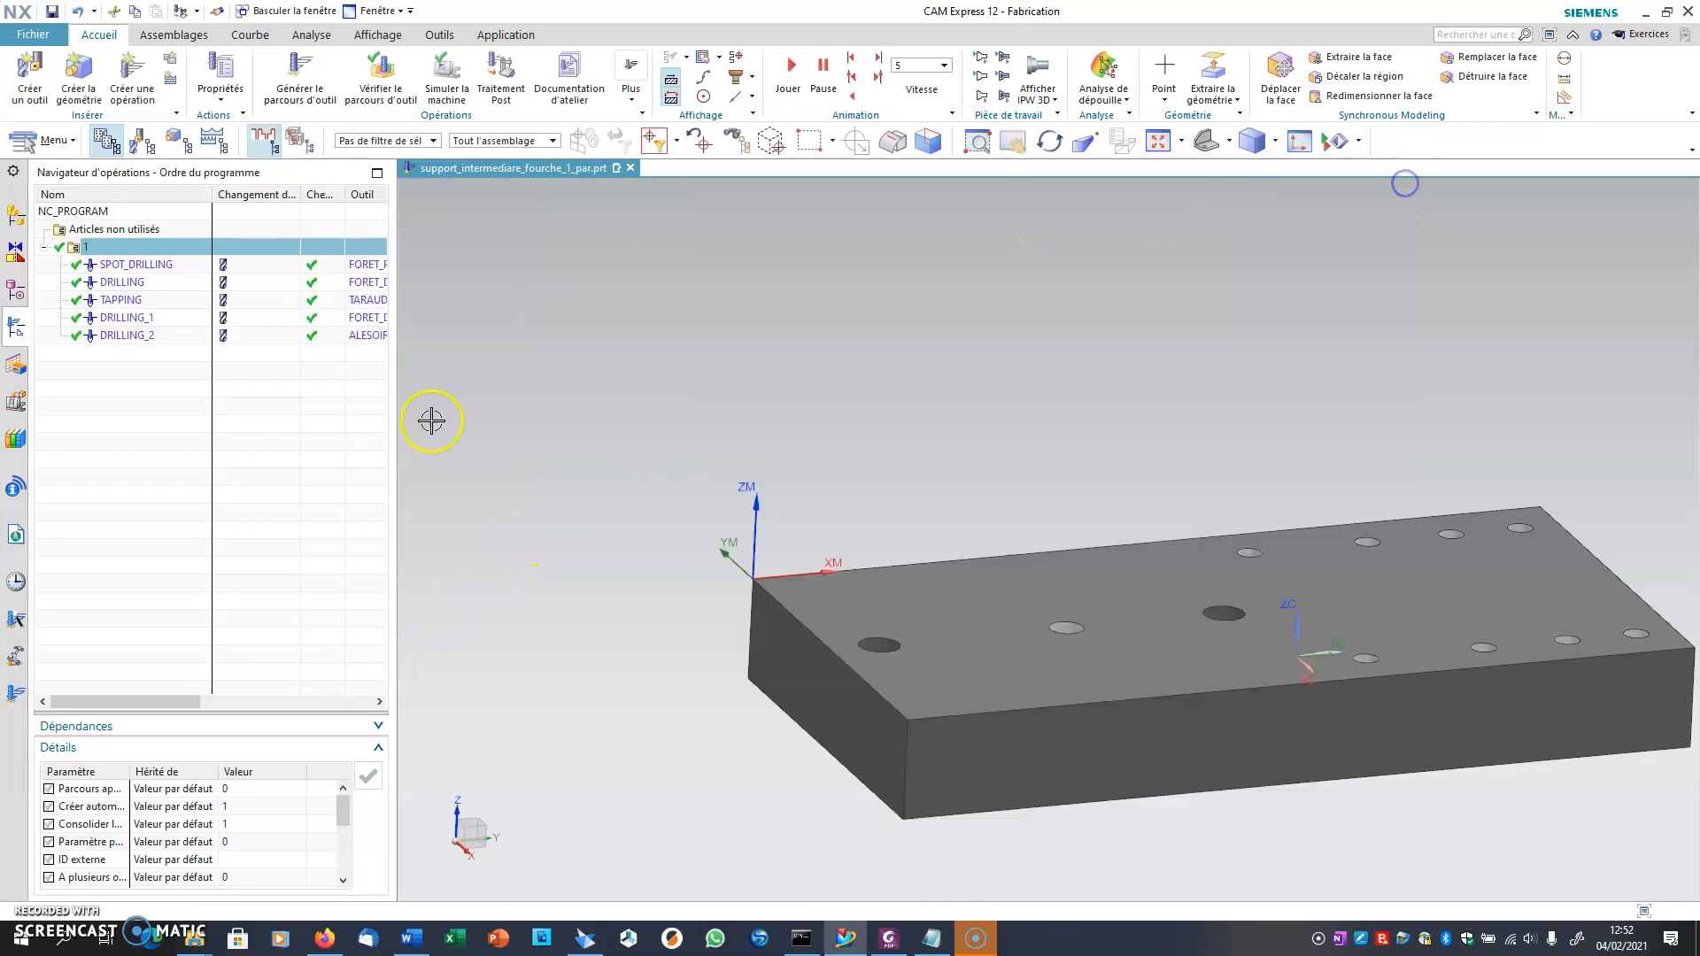
# - Locate support_intermediaire_fourche_1_par.mpf in the support_inter_fourche1 folder in File Explorer, then return to CAM Express
pyautogui.click(200, 943)
pyautogui.click(266, 863)
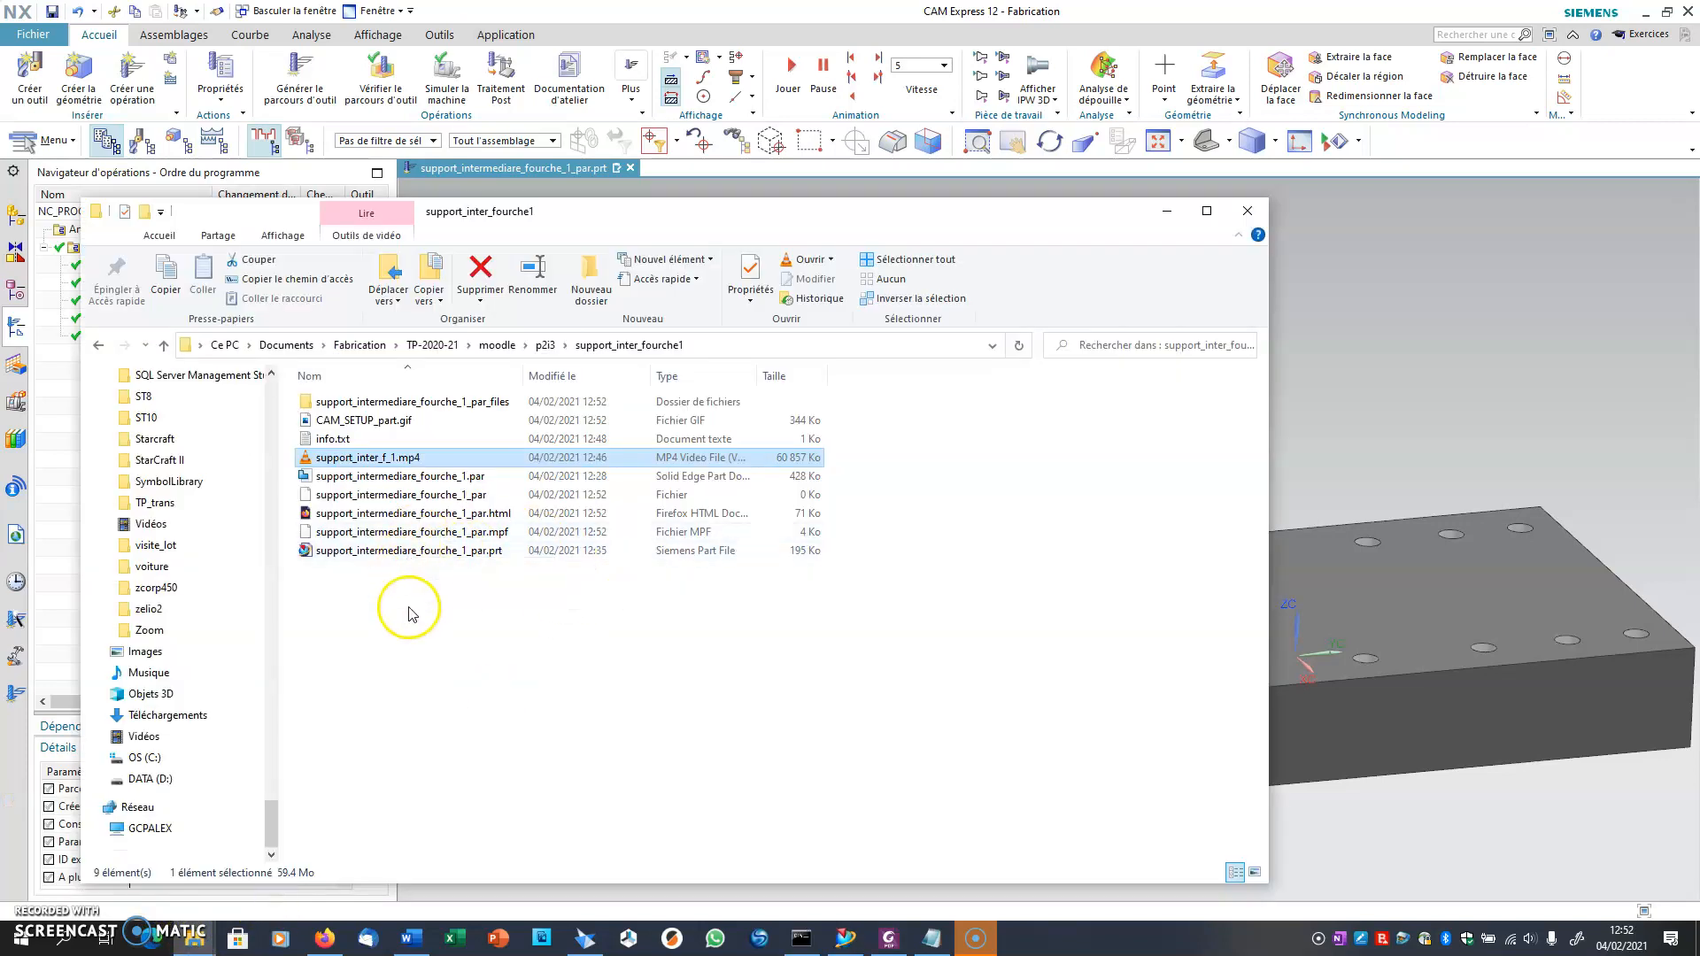
pyautogui.click(418, 532)
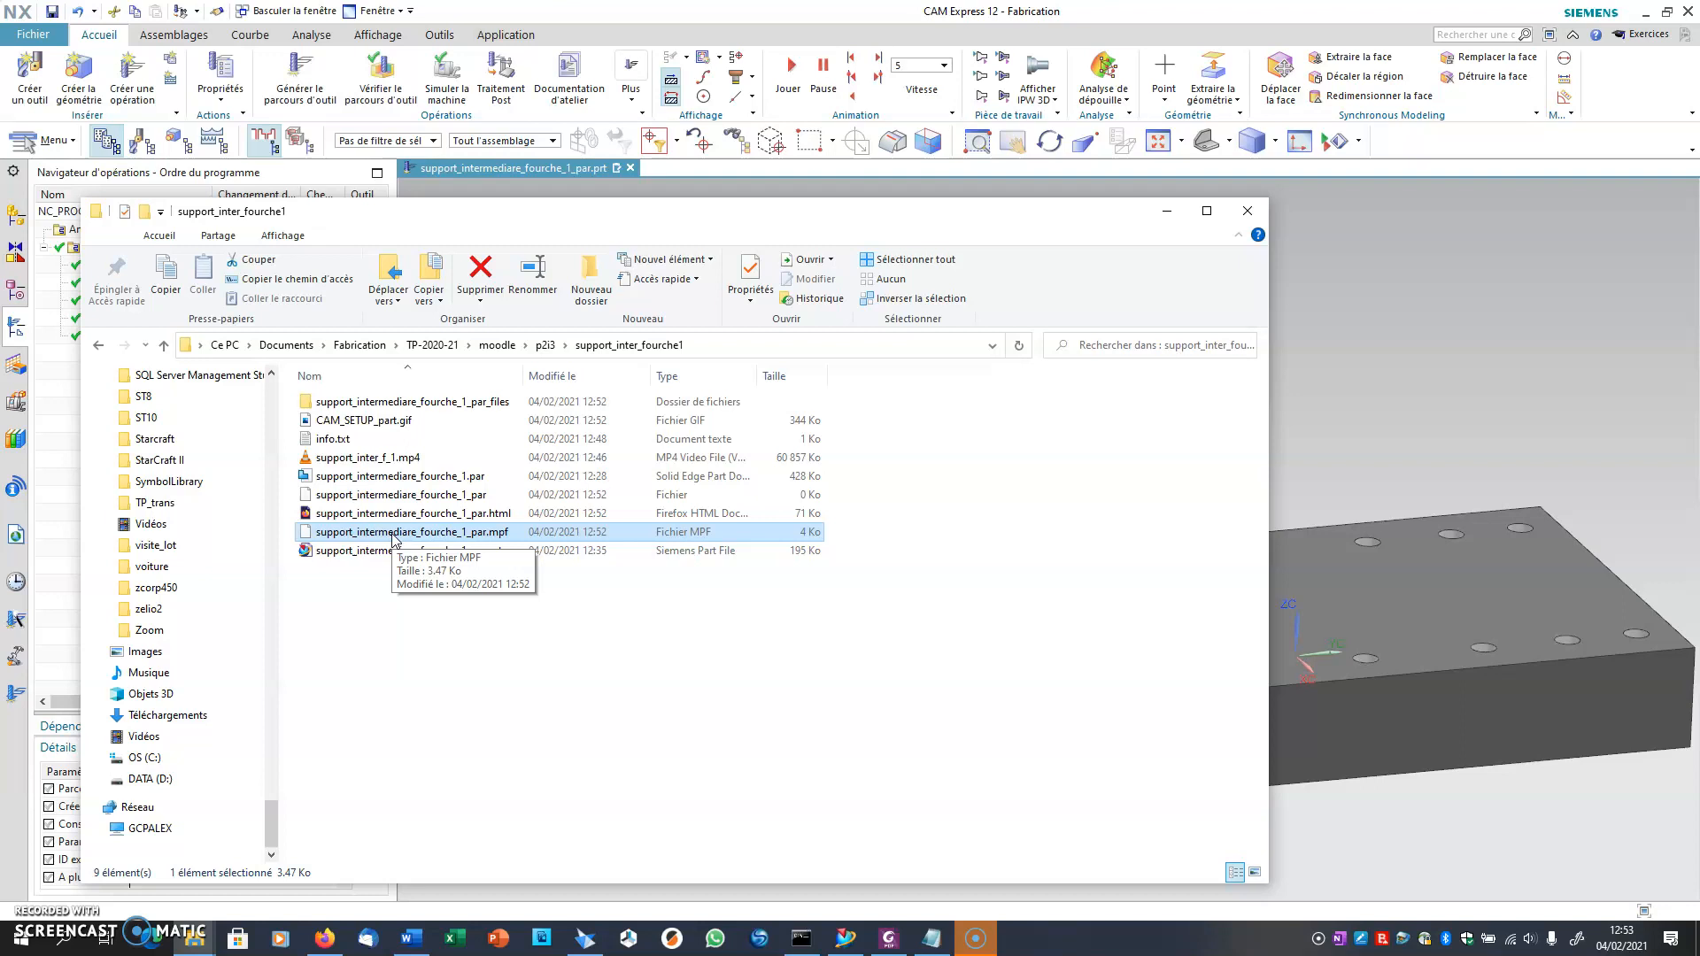
pyautogui.moveTo(588, 211); pyautogui.dragTo(1204, 250)
# - Examine the tool magazine in the machine tool view, expanding ALESOIR_D8 to show its operation
pyautogui.click(142, 140)
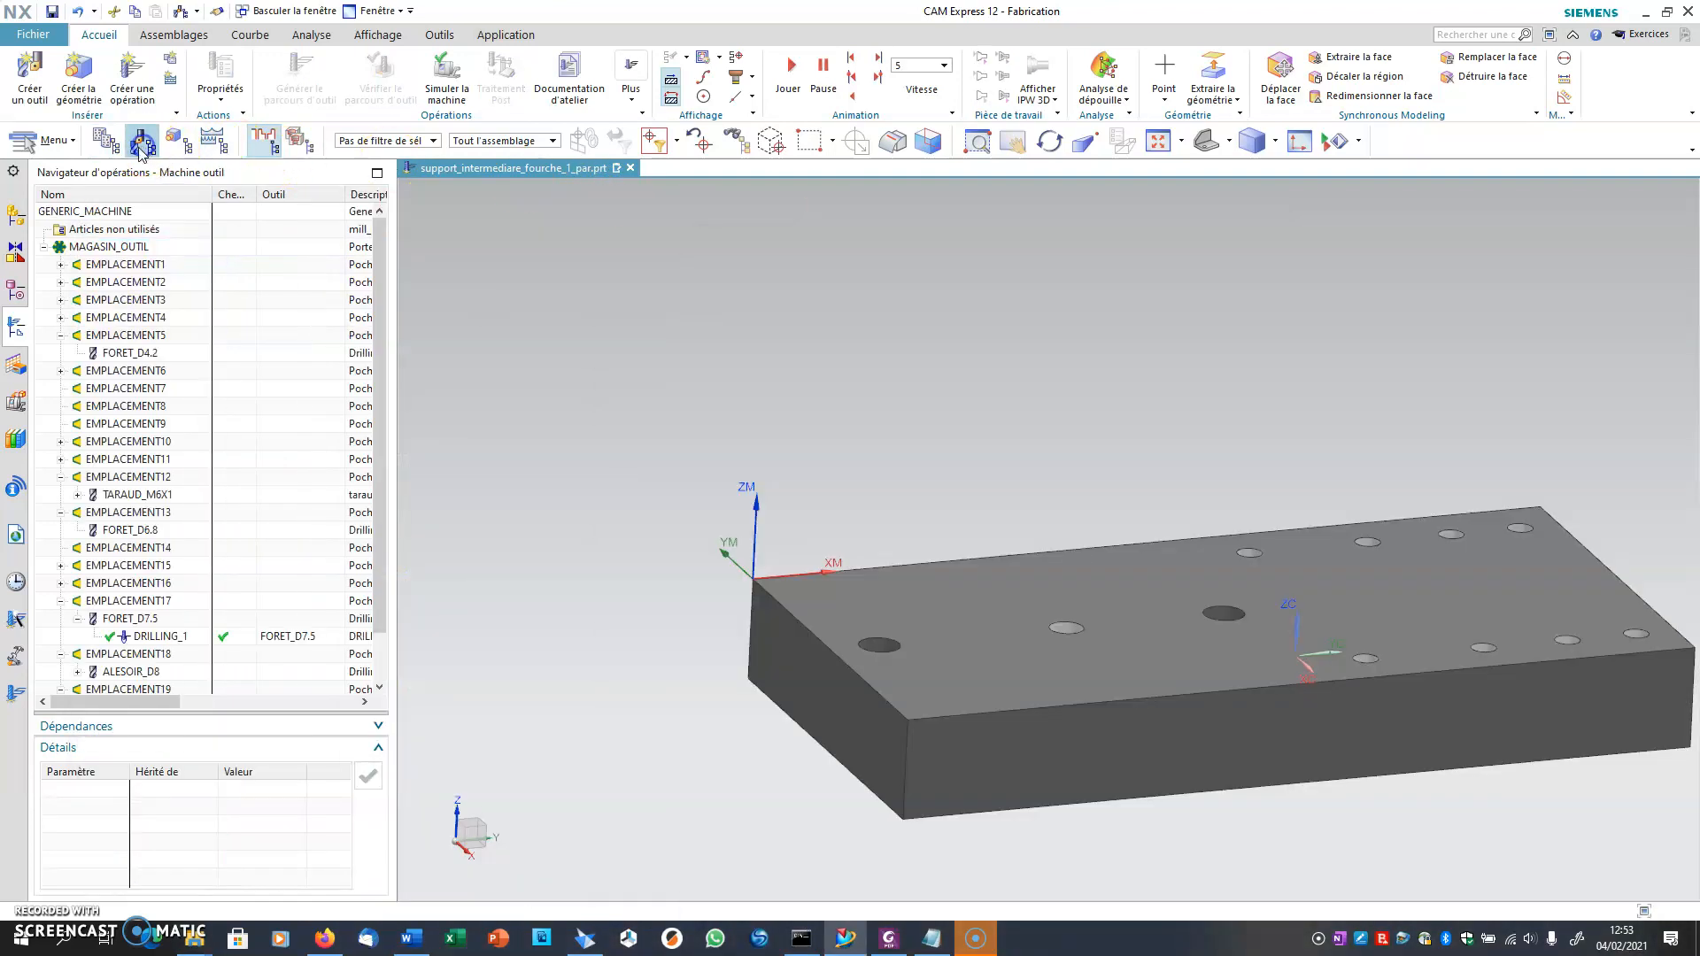
pyautogui.scroll(-1, 133, 531)
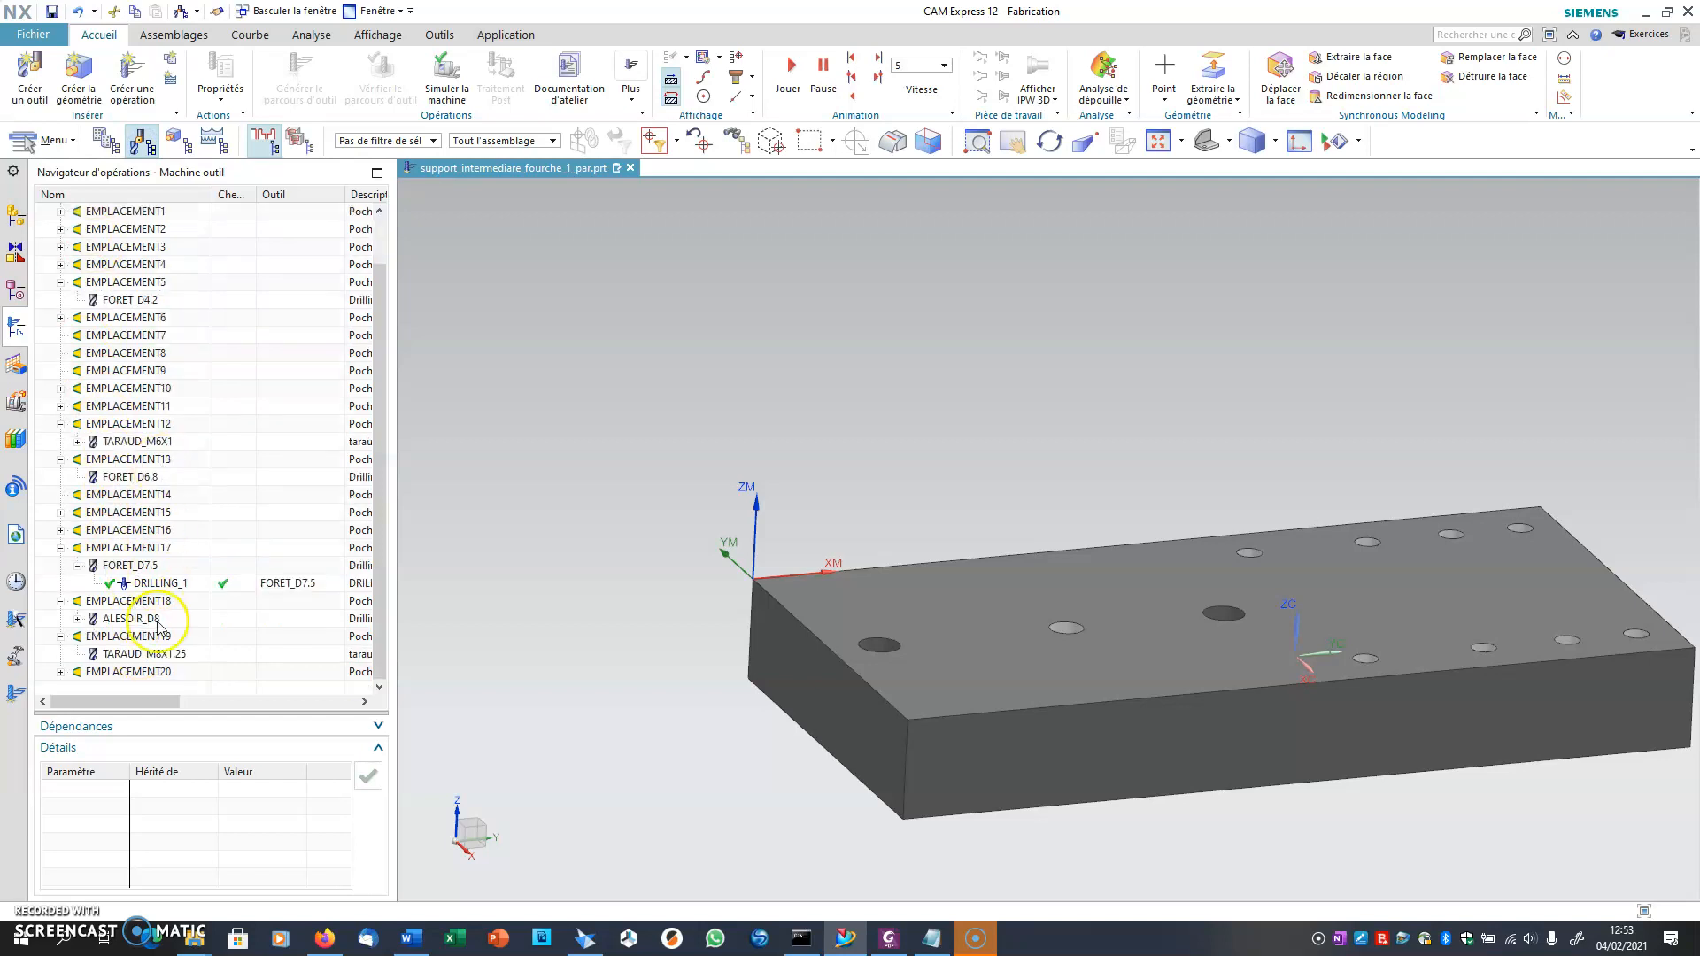
pyautogui.click(78, 618)
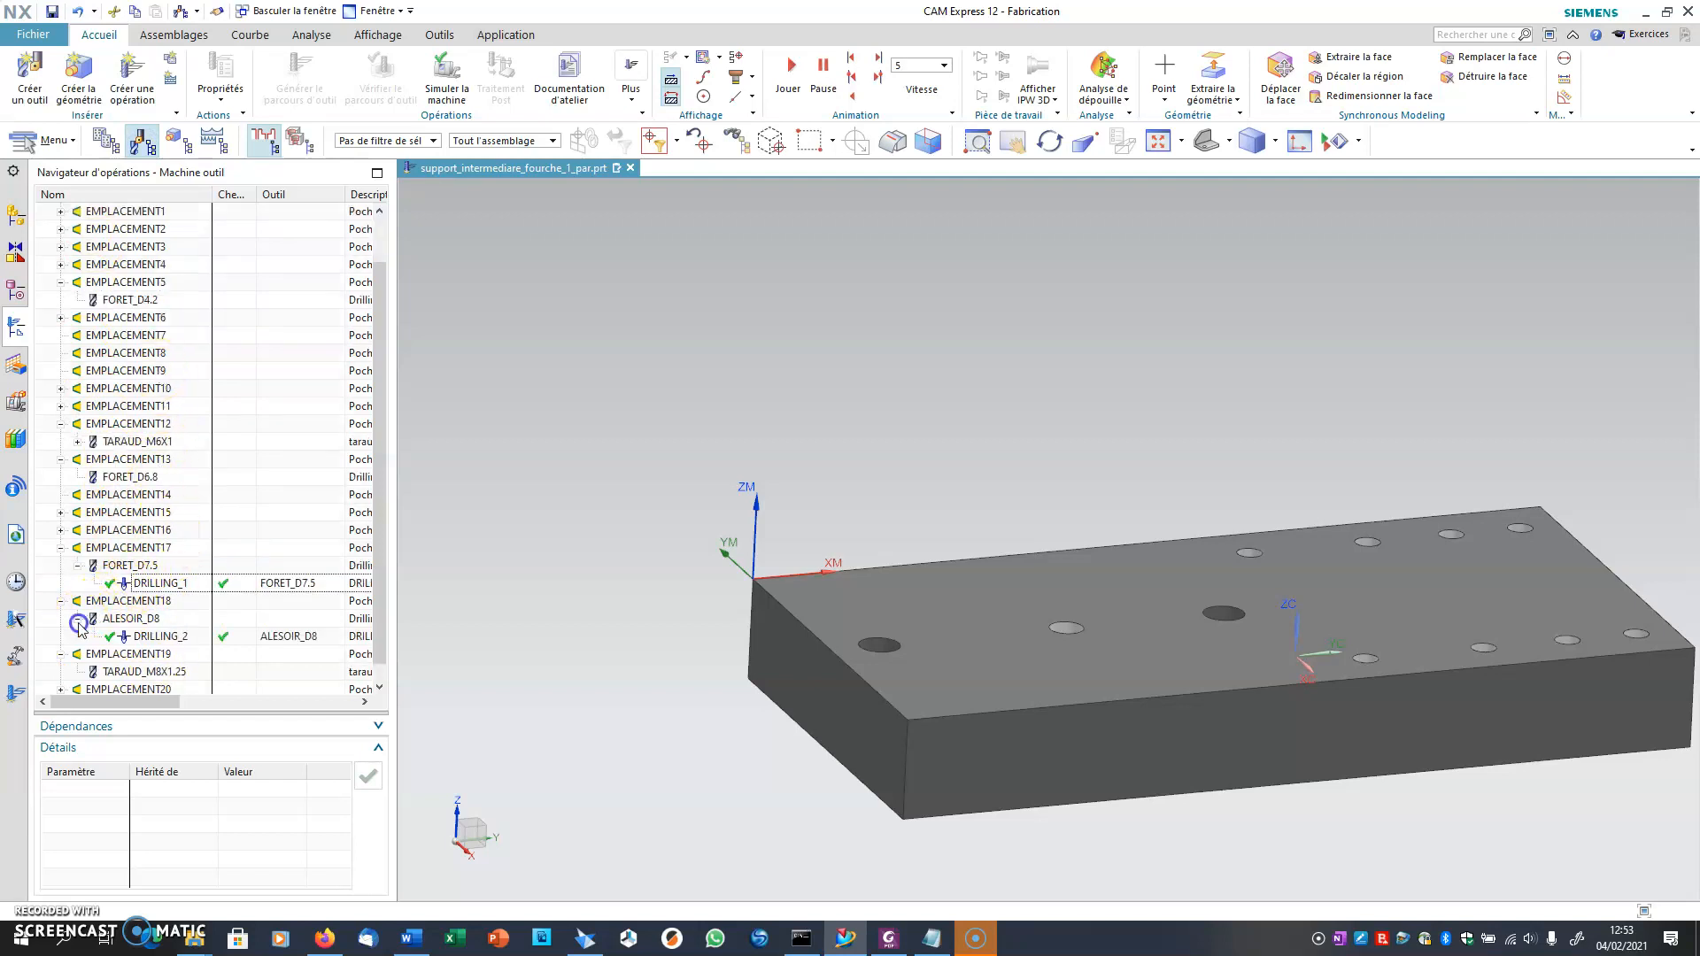
pyautogui.scroll(-1, 147, 642)
pyautogui.scroll(2, 170, 633)
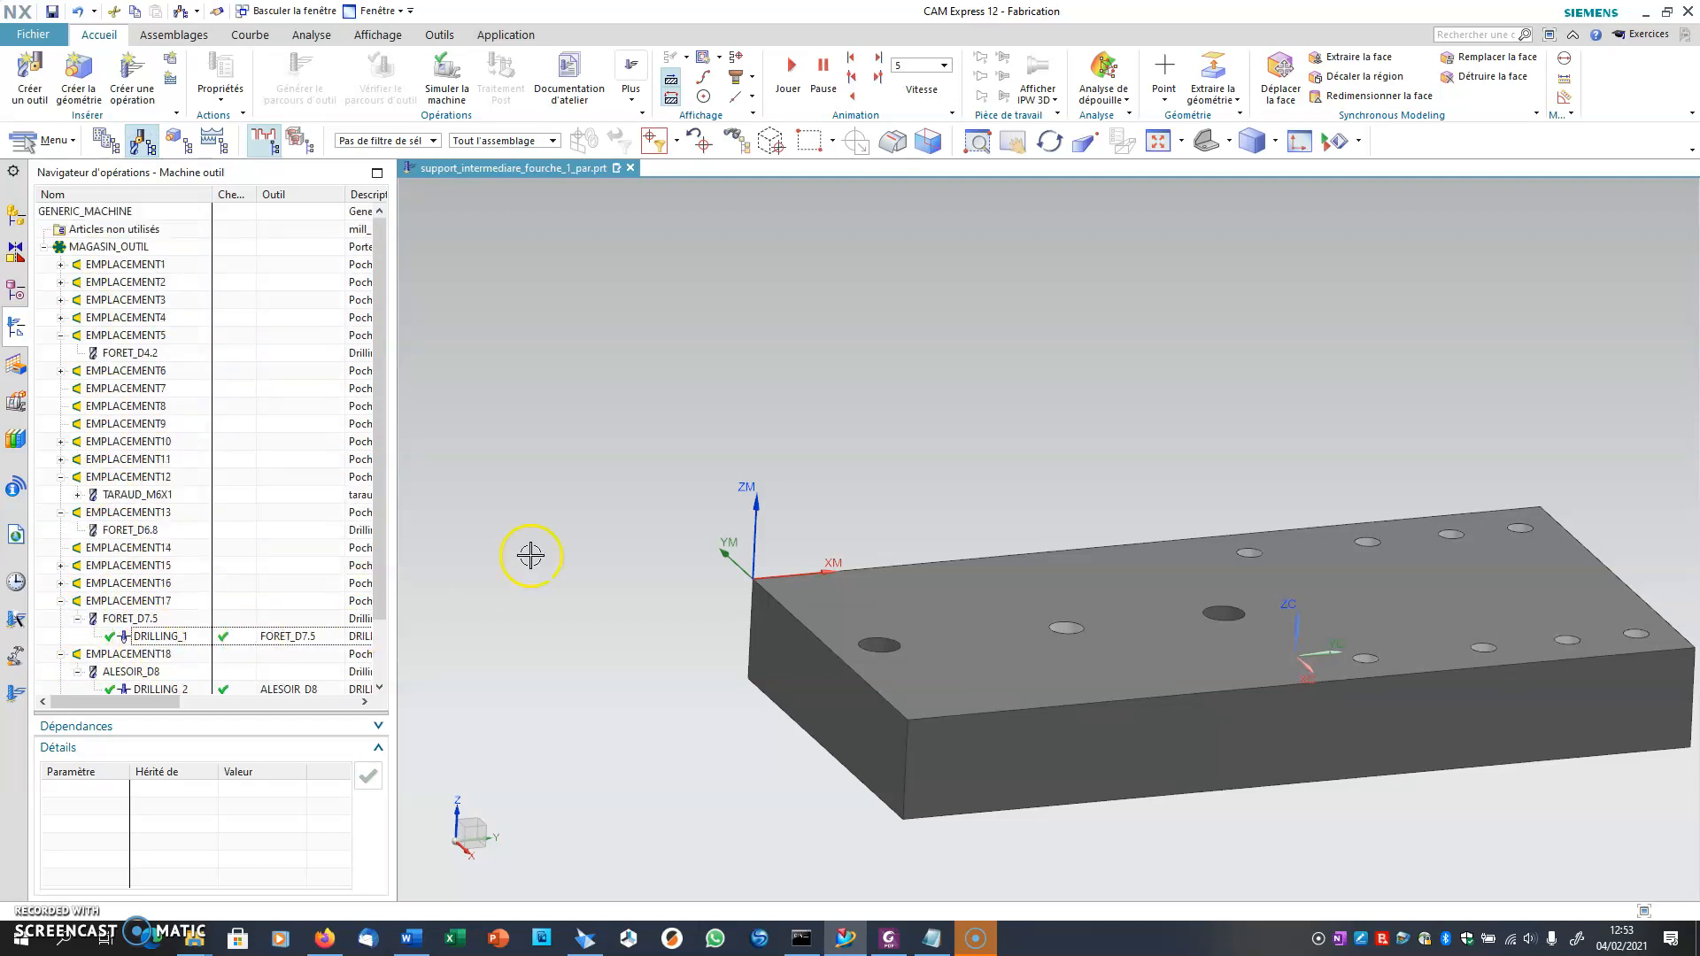